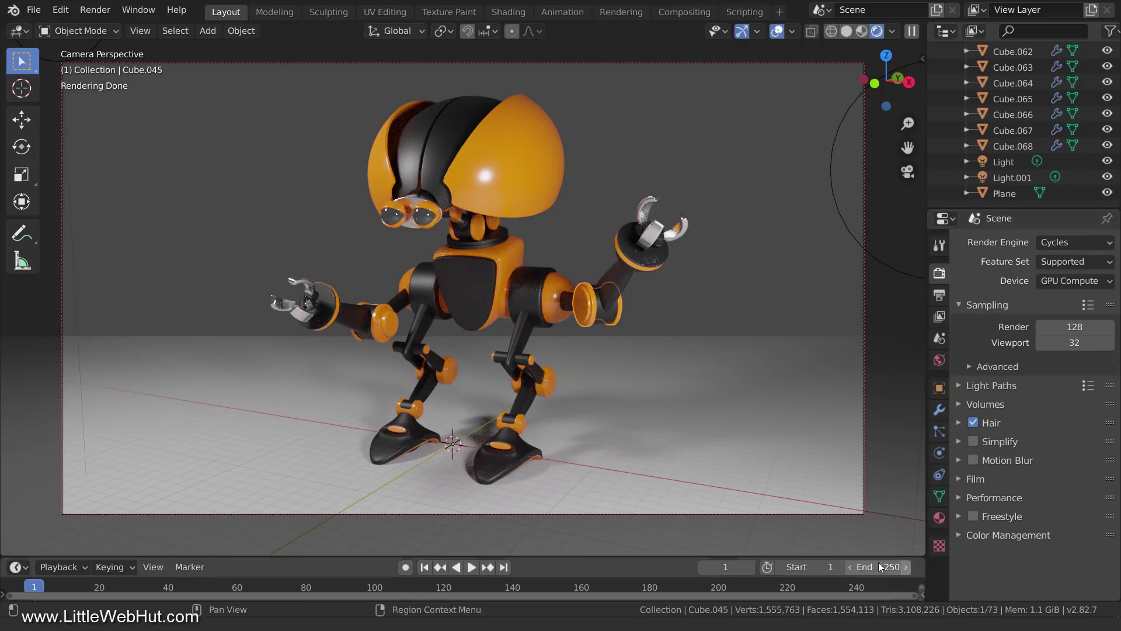
Step: Select the robot's ankle piece in the viewport so Cube.002 becomes the active object
left_click(419, 409)
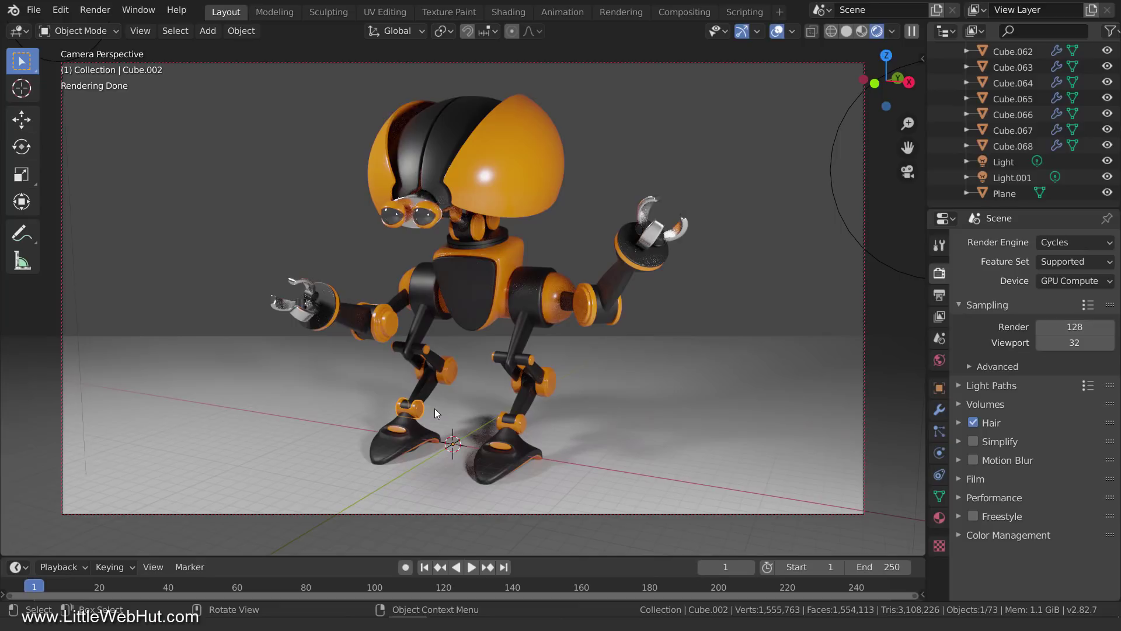
Step: Isolate Cube.002 in Local View, show it in Material Preview shading, and enter Edit Mode
key("KP_Divide")
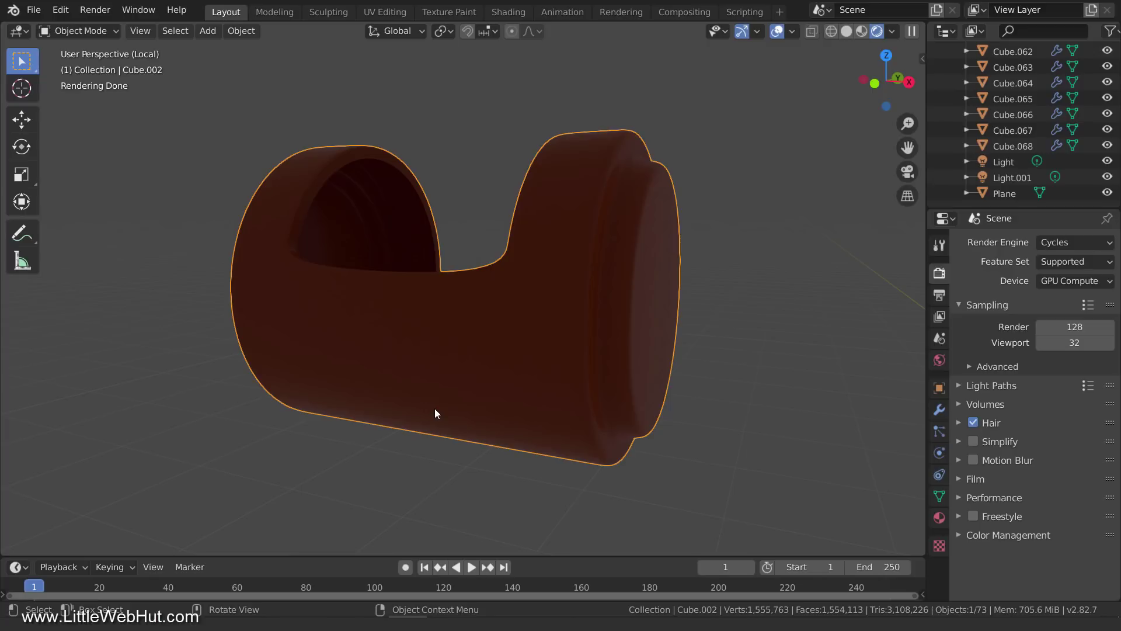
key("z")
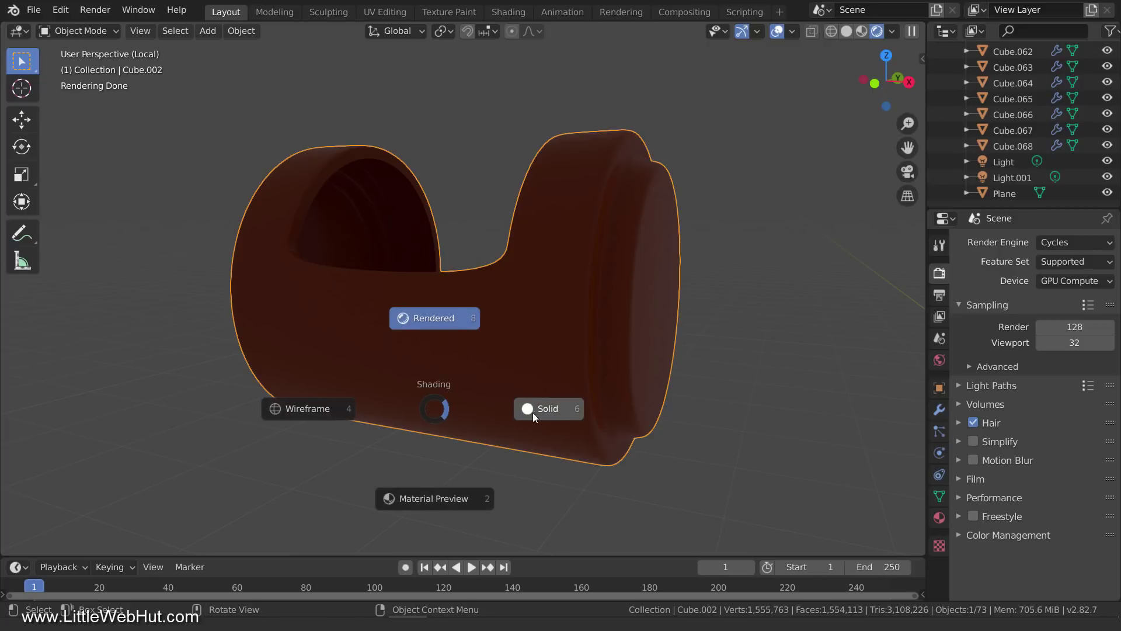
left_click(473, 503)
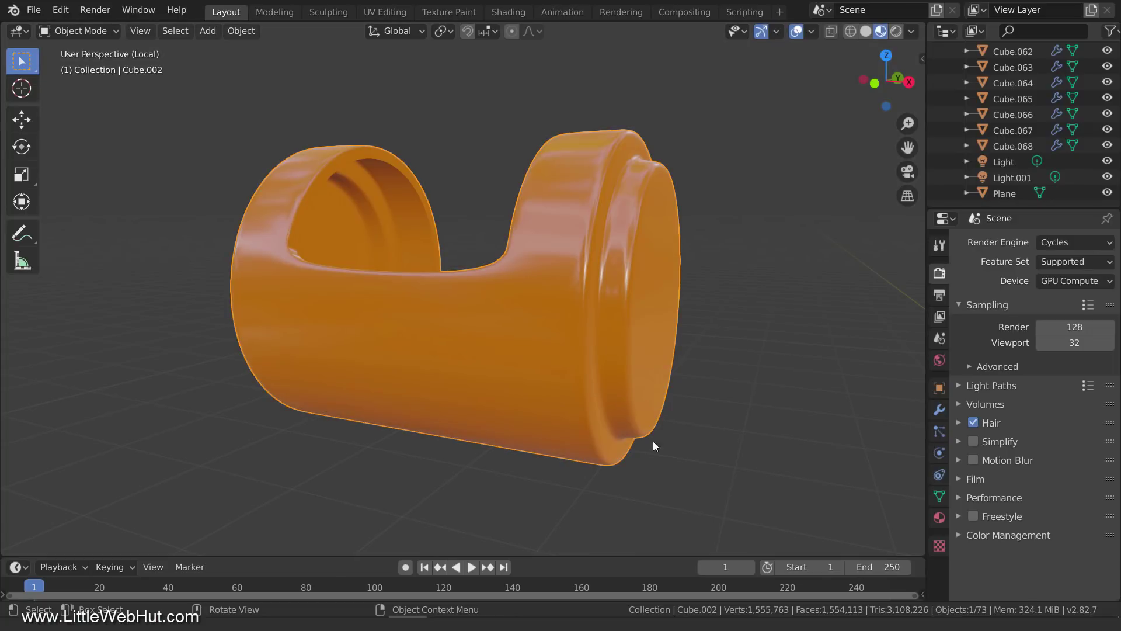
middle_click_drag(653, 441, 458, 433)
key("Tab")
key("Tab")
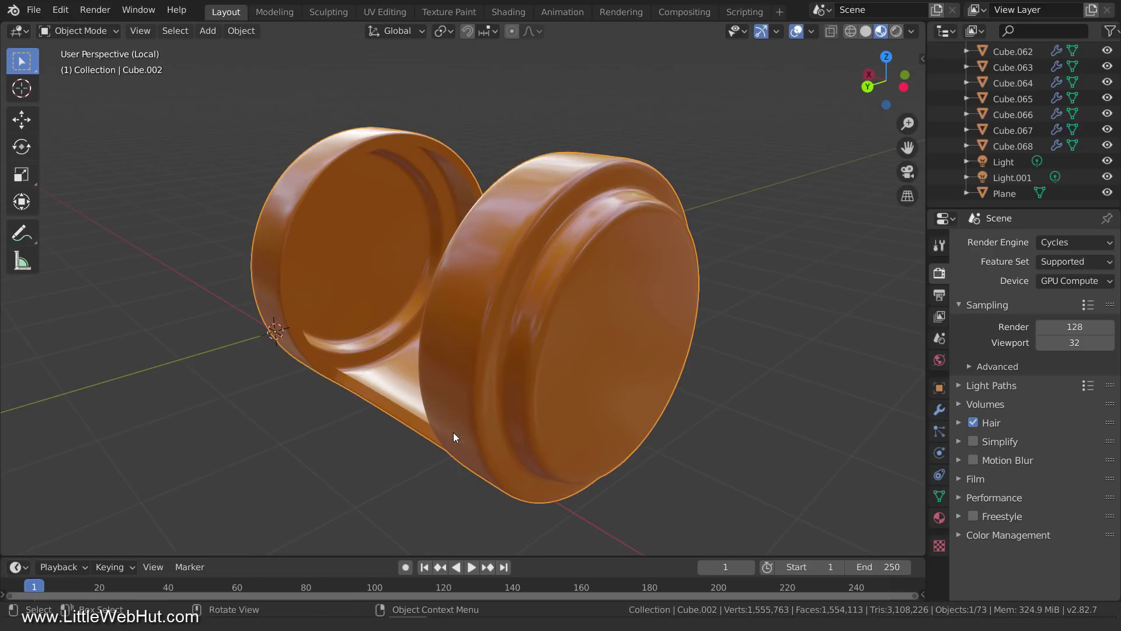
Step: Exit Local View and look at the whole robot through the scene camera
key("KP_Divide")
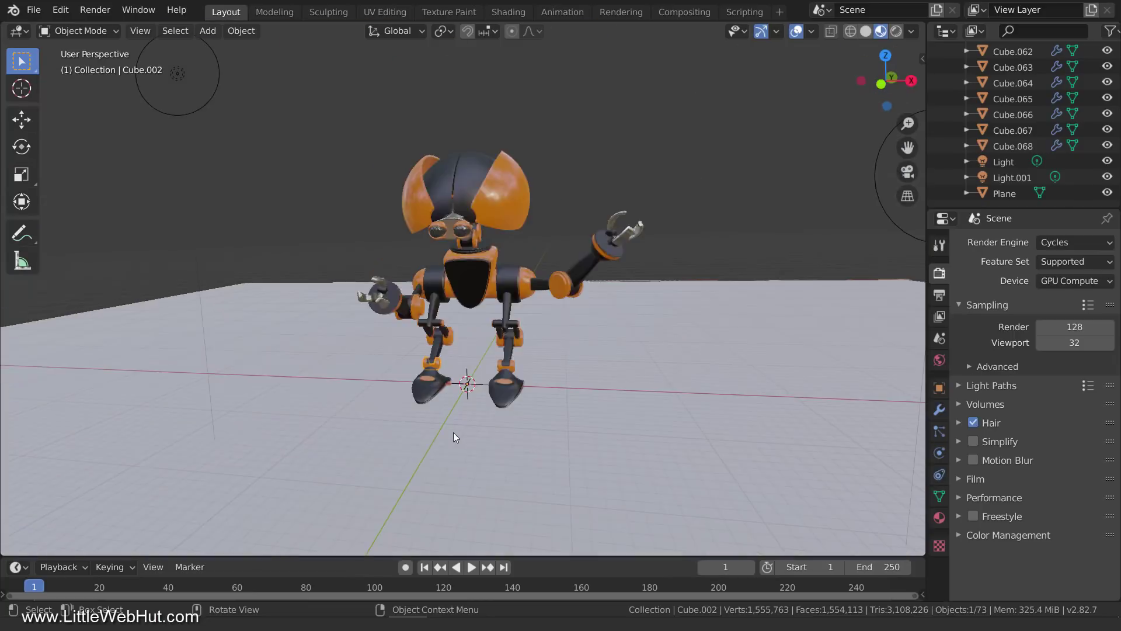
key("KP_0")
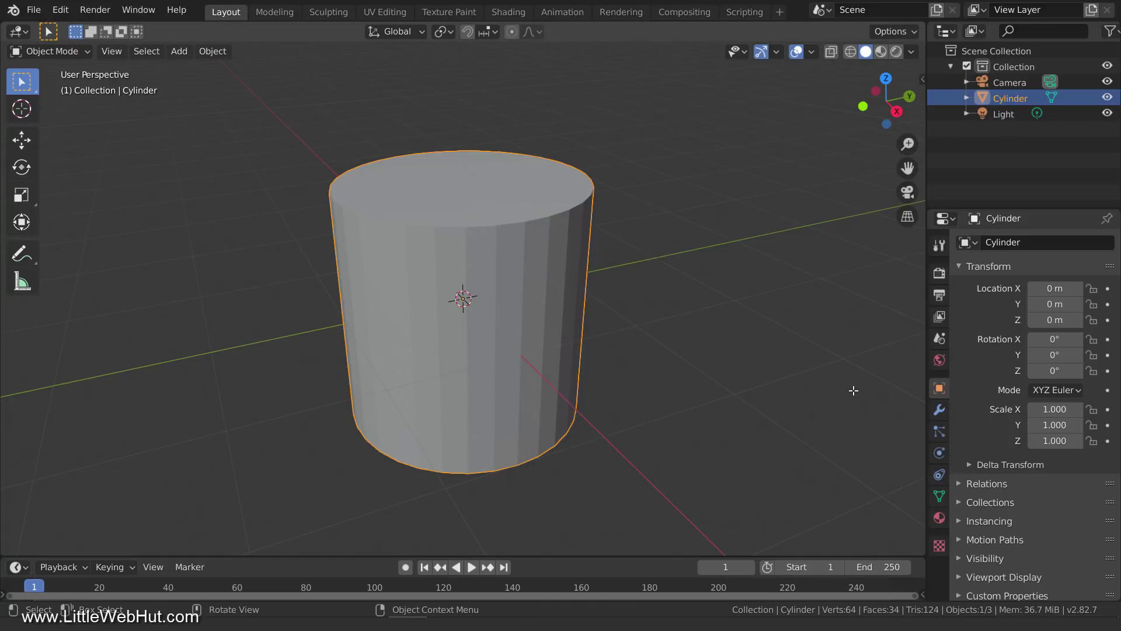
Step: In face mode, bevel the cylinder's top cap about 0.173 m wide with 4 segments
key("Tab")
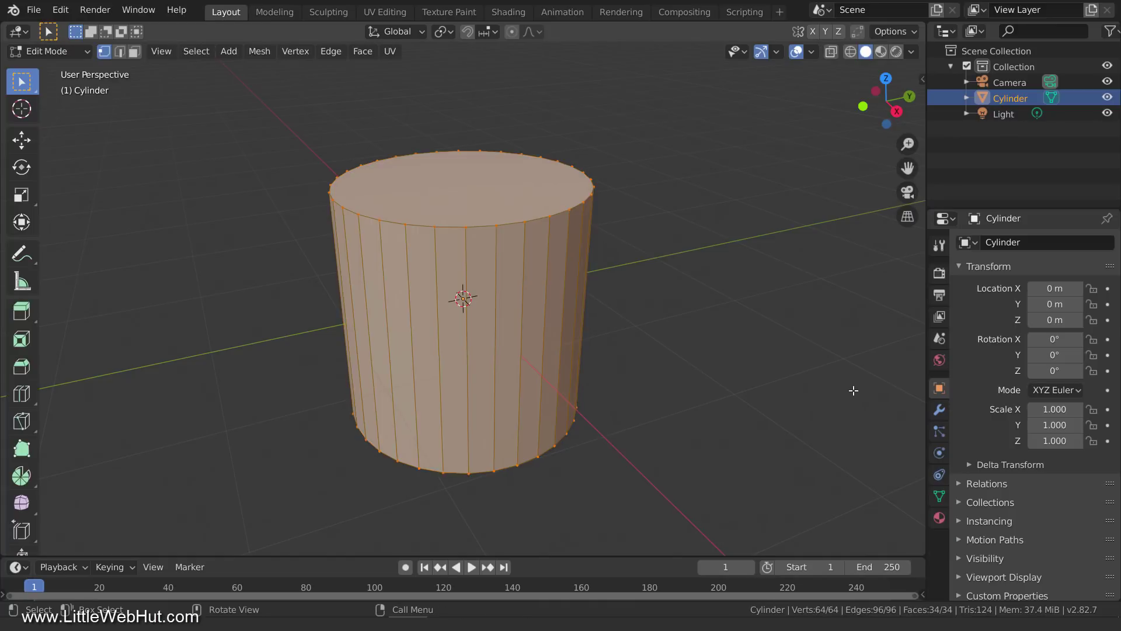
left_click(133, 52)
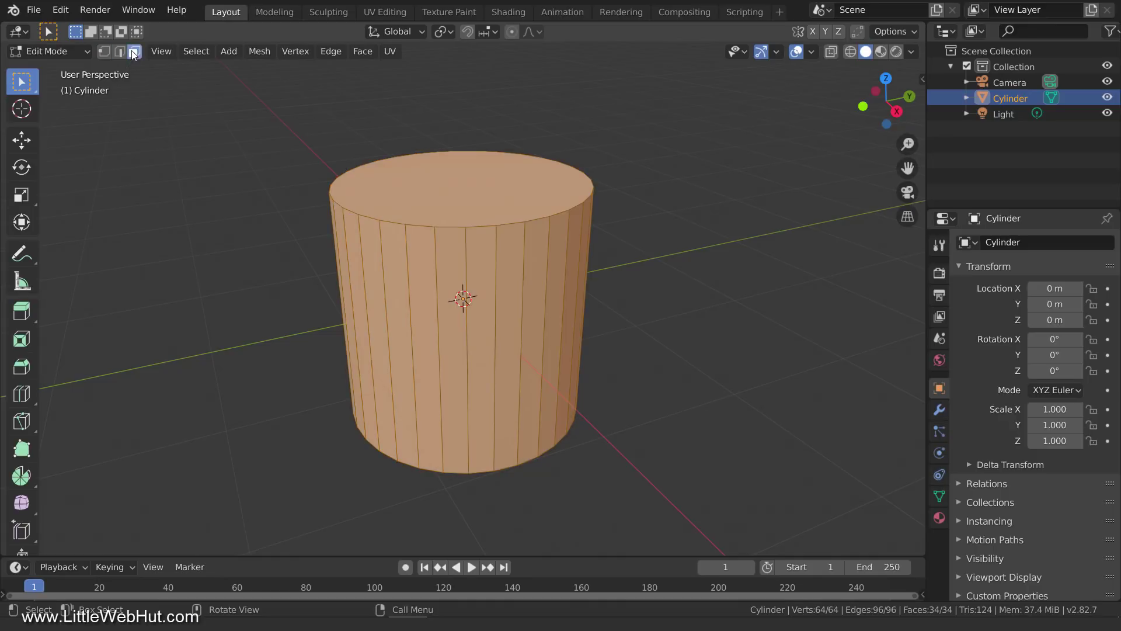
left_click(478, 187)
key("ctrl")
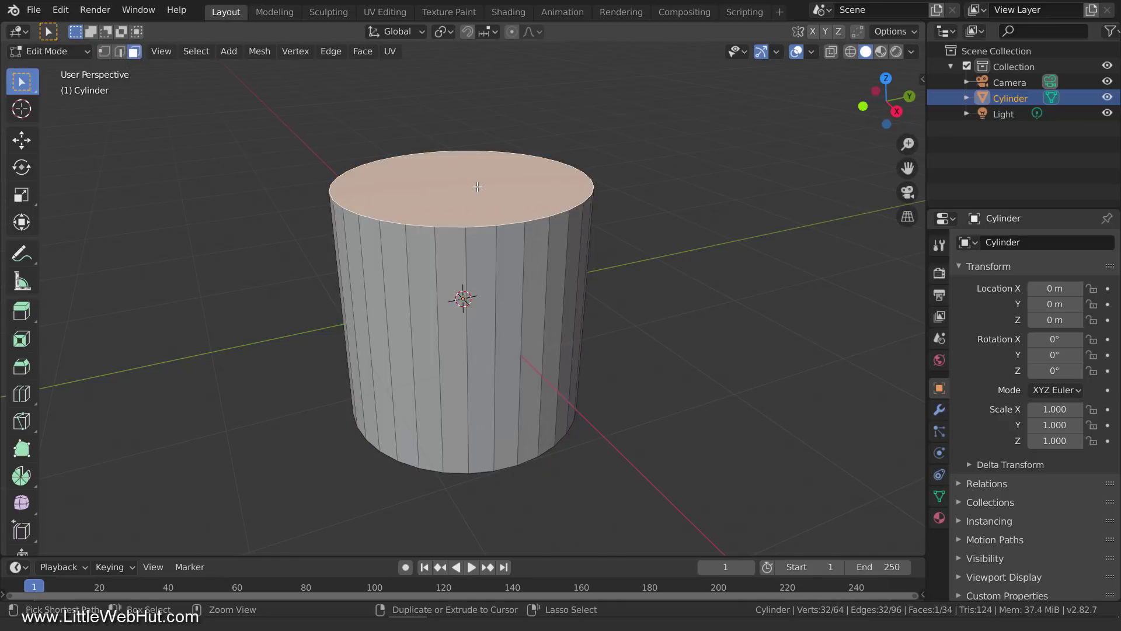
key("ctrl+b")
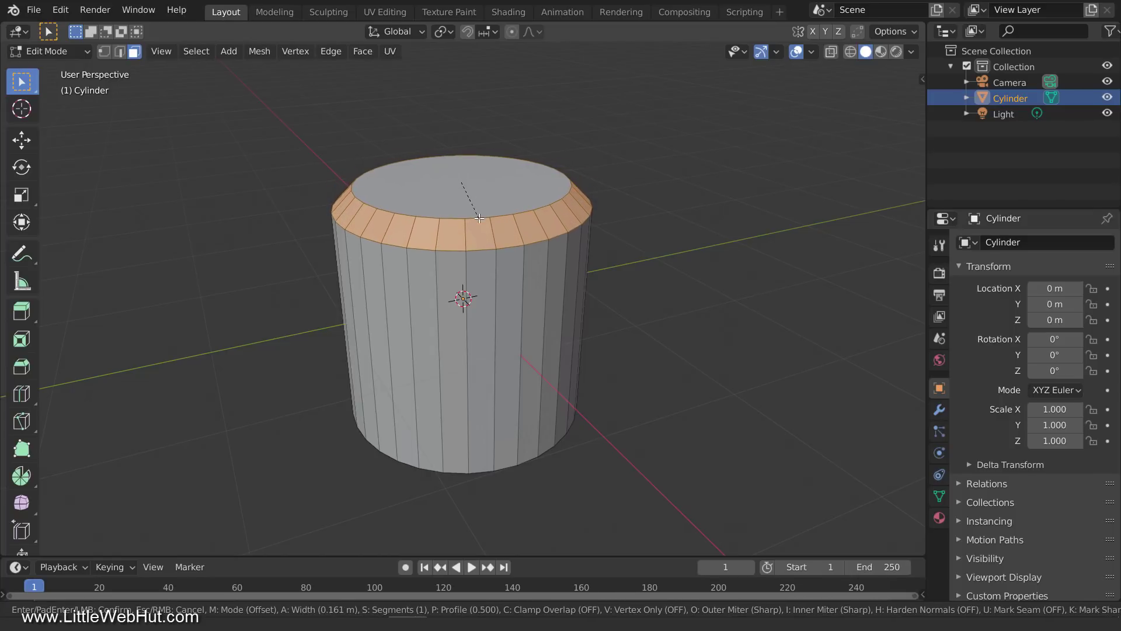
scroll(480, 219, "up", 2)
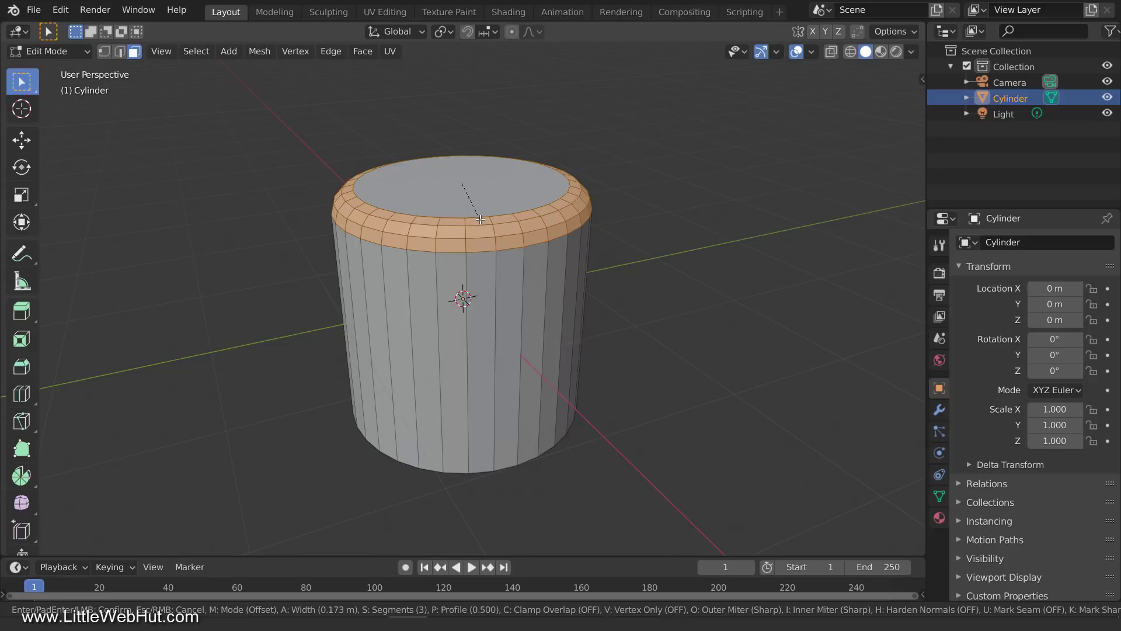
scroll(480, 219, "up", 1)
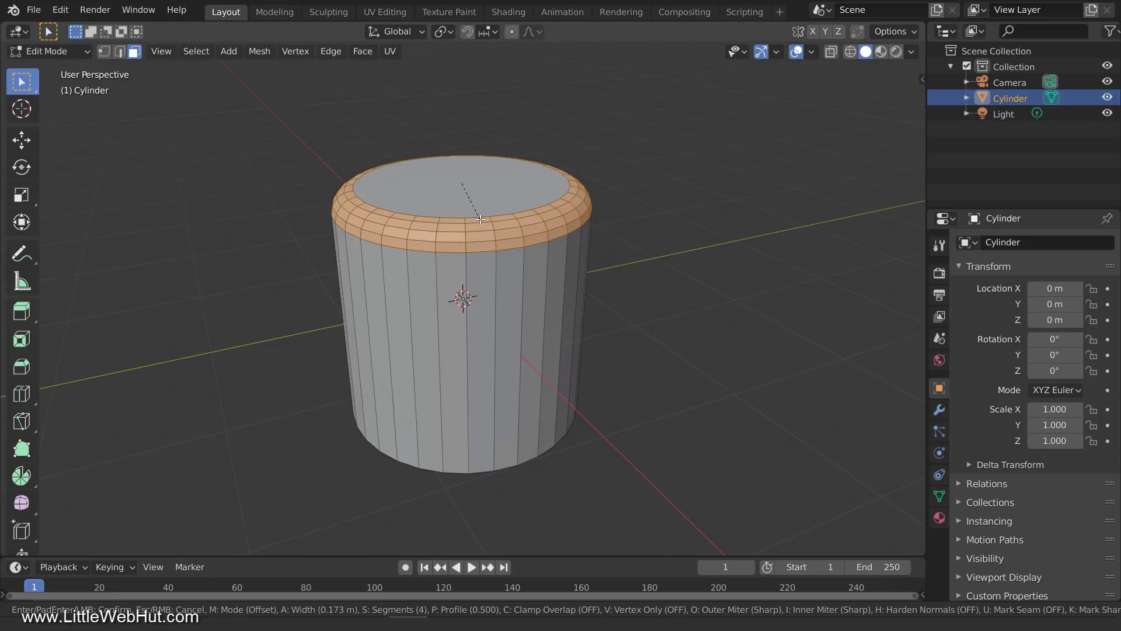
left_click(480, 219)
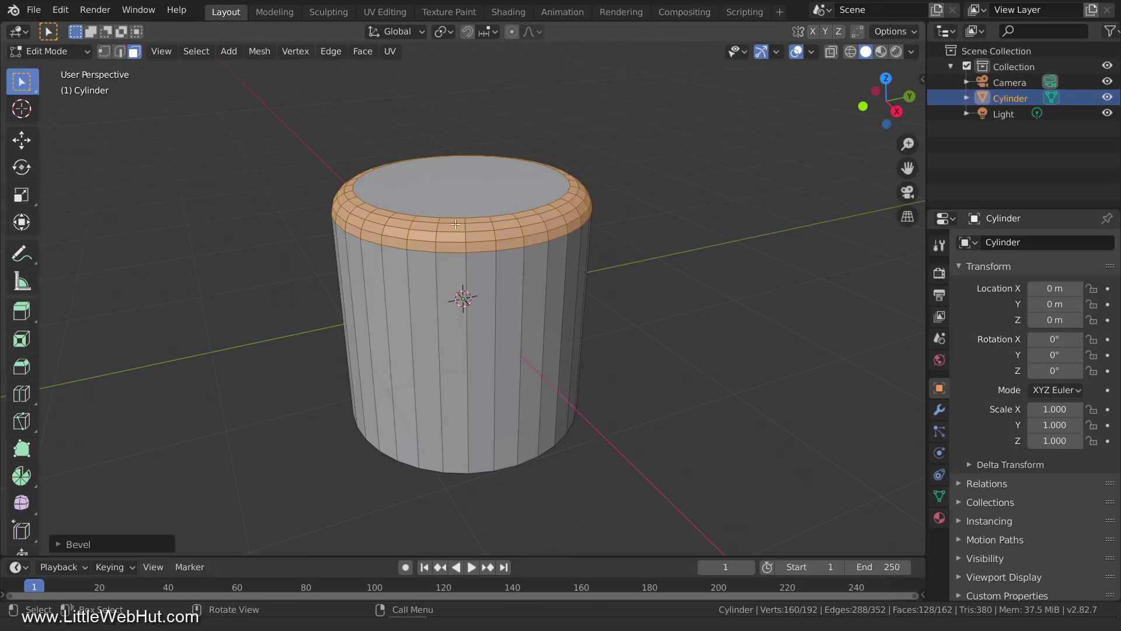
Step: Enable Custom Profile on the bevel and shape its curve into an S
left_click(62, 544)
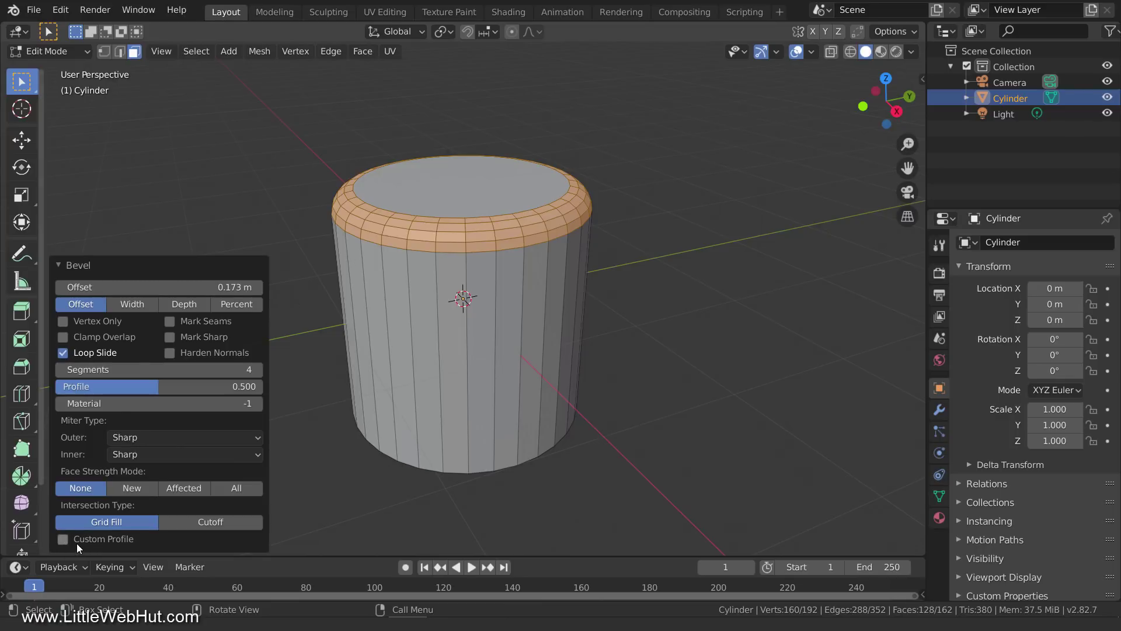
left_click(61, 538)
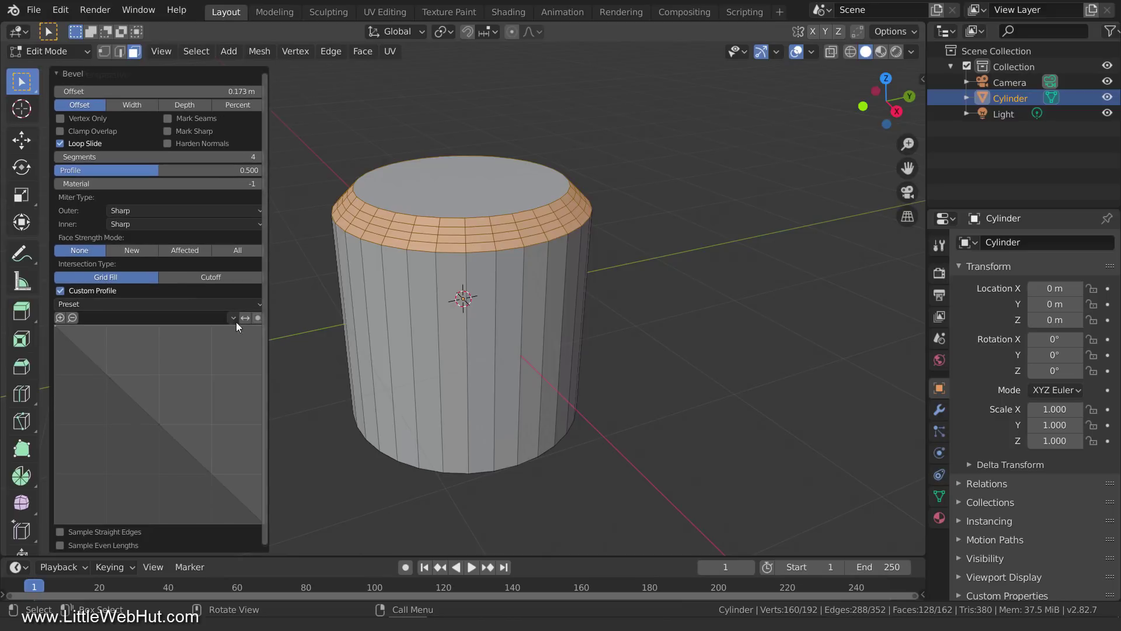
left_click(158, 424)
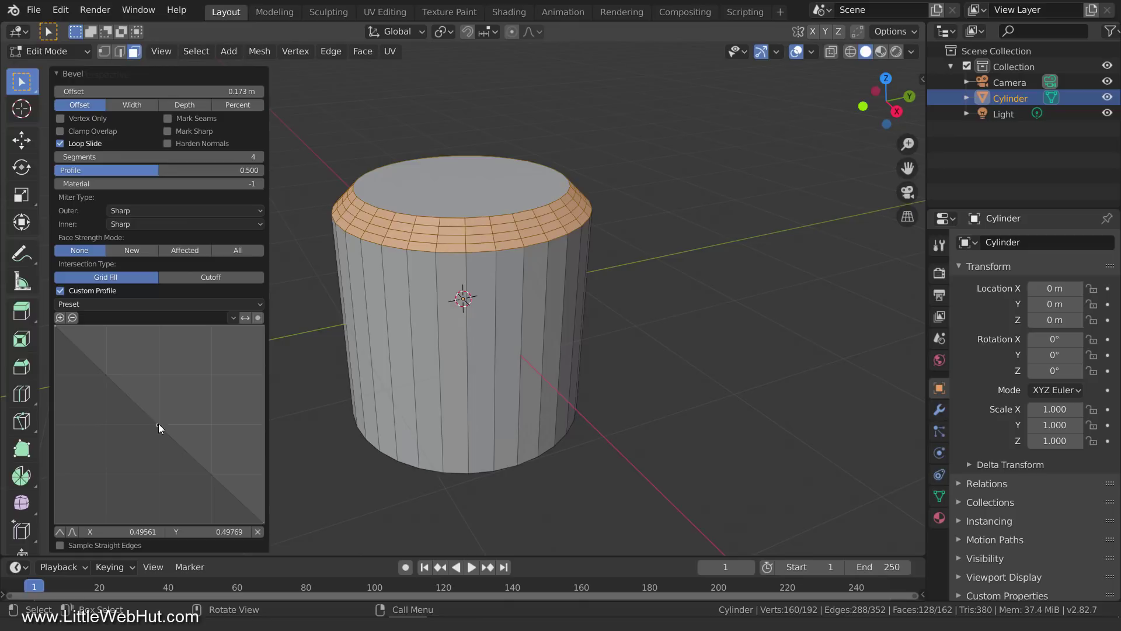
left_click(105, 373)
left_click(208, 472)
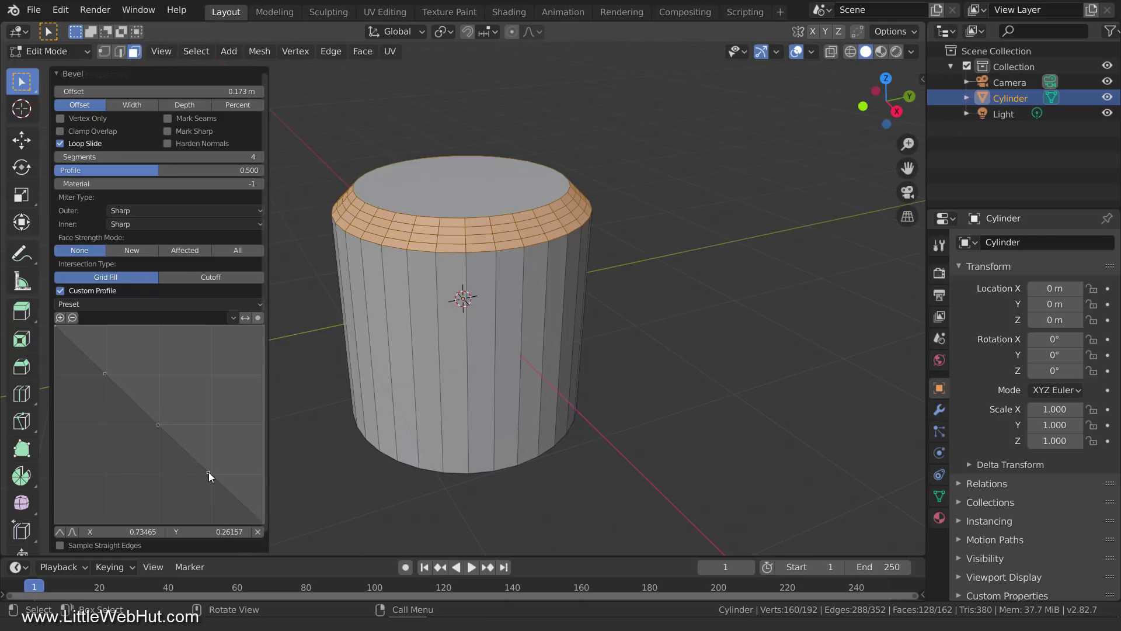
left_click_drag(158, 425, 69, 504)
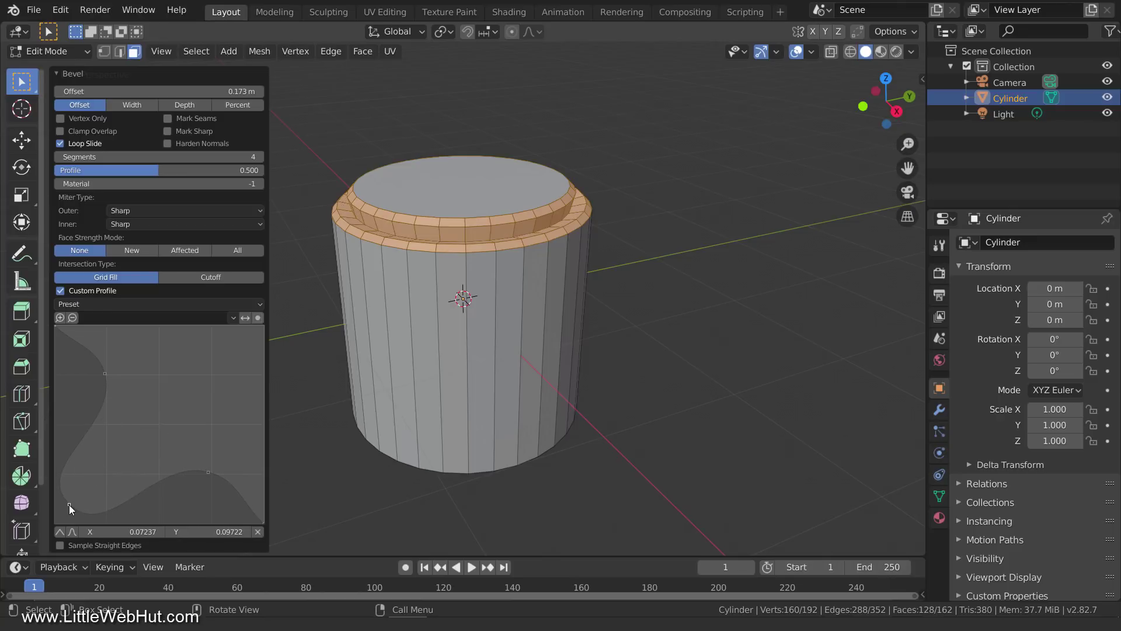
left_click_drag(105, 373, 159, 425)
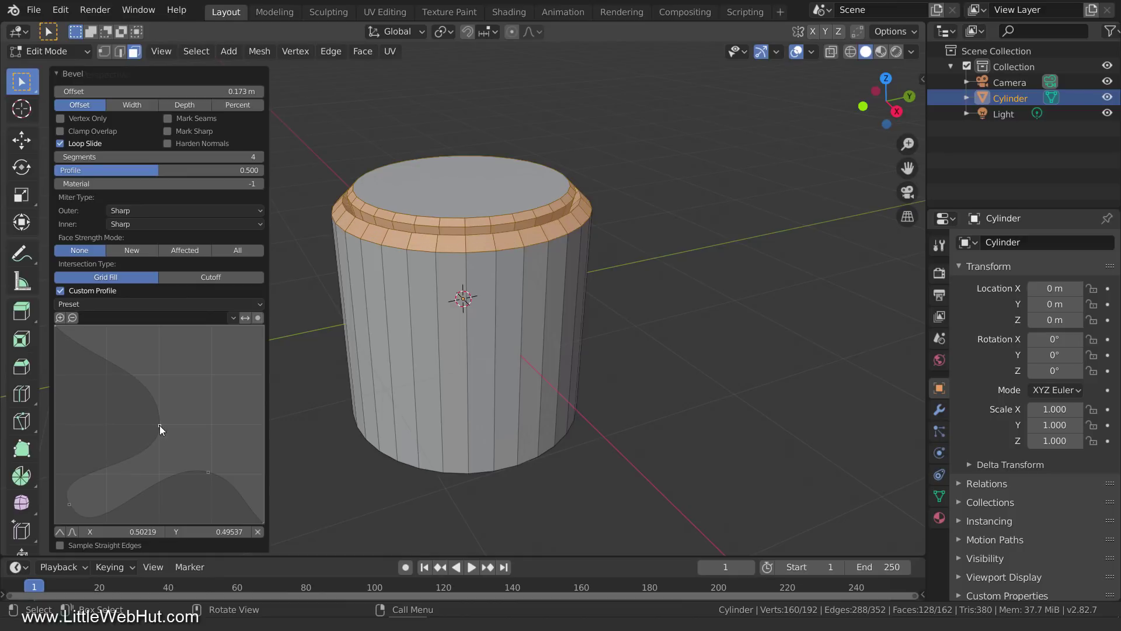
Step: Raise the bevel's segment count to 10 for a stepped, moulded rim
left_click(260, 155)
left_click(260, 156)
left_click(258, 156)
left_click(257, 155)
left_click(258, 156)
left_click(257, 155)
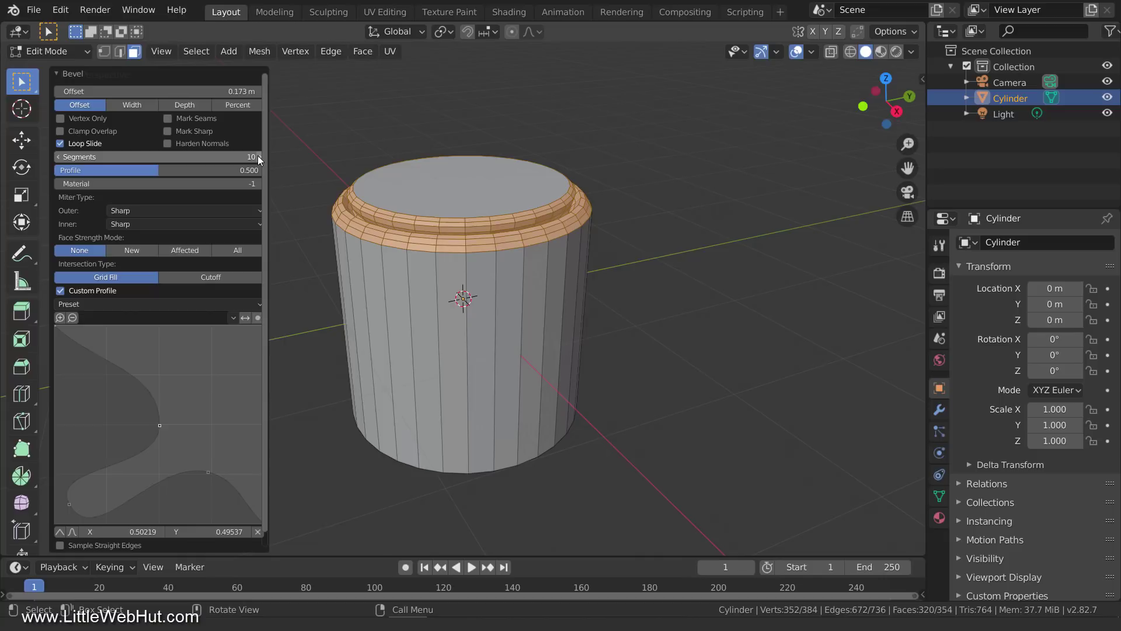
Step: Orbit the viewport down to a lower viewing angle
middle_click_drag(547, 416, 542, 397)
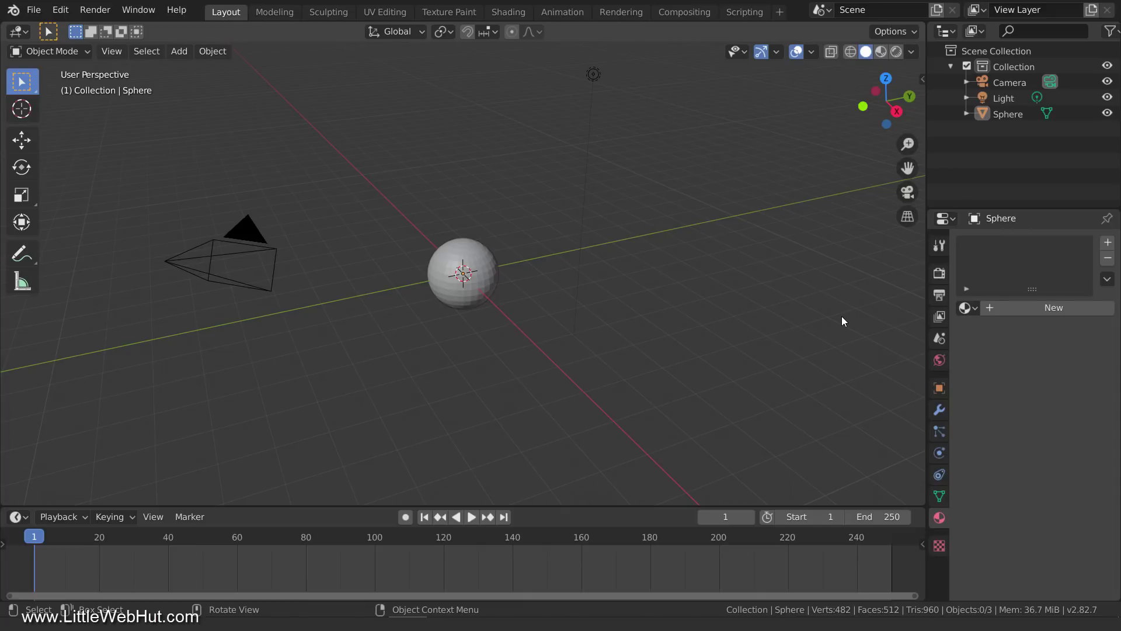
Step: Key the sphere's location at frame 1, then move it up-right and key it at frame 20
left_click(485, 287)
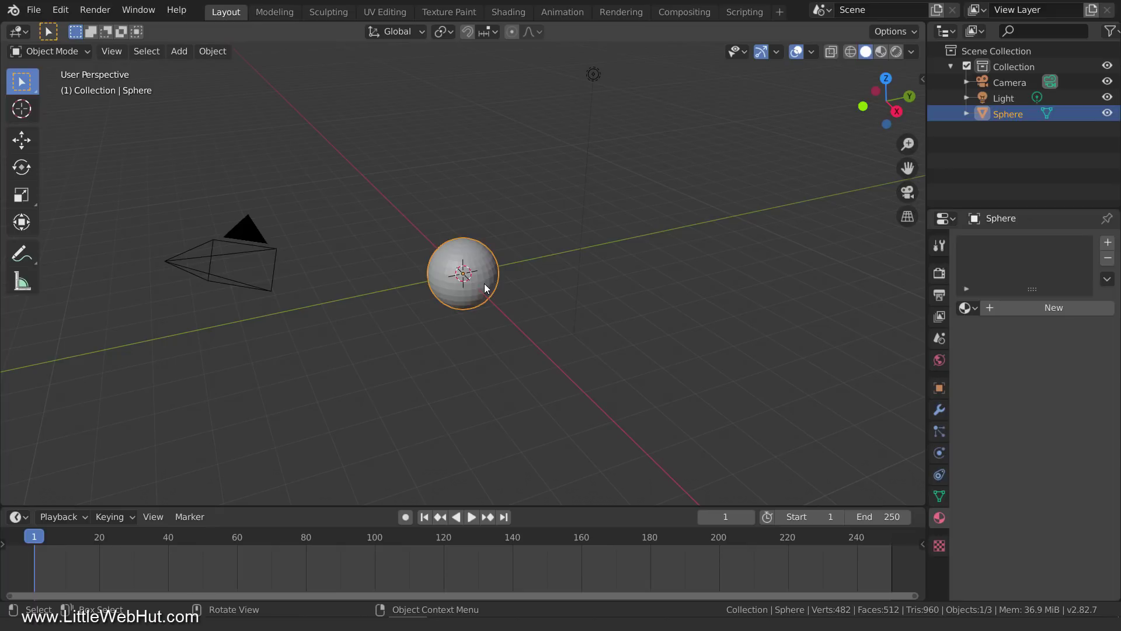
key("i")
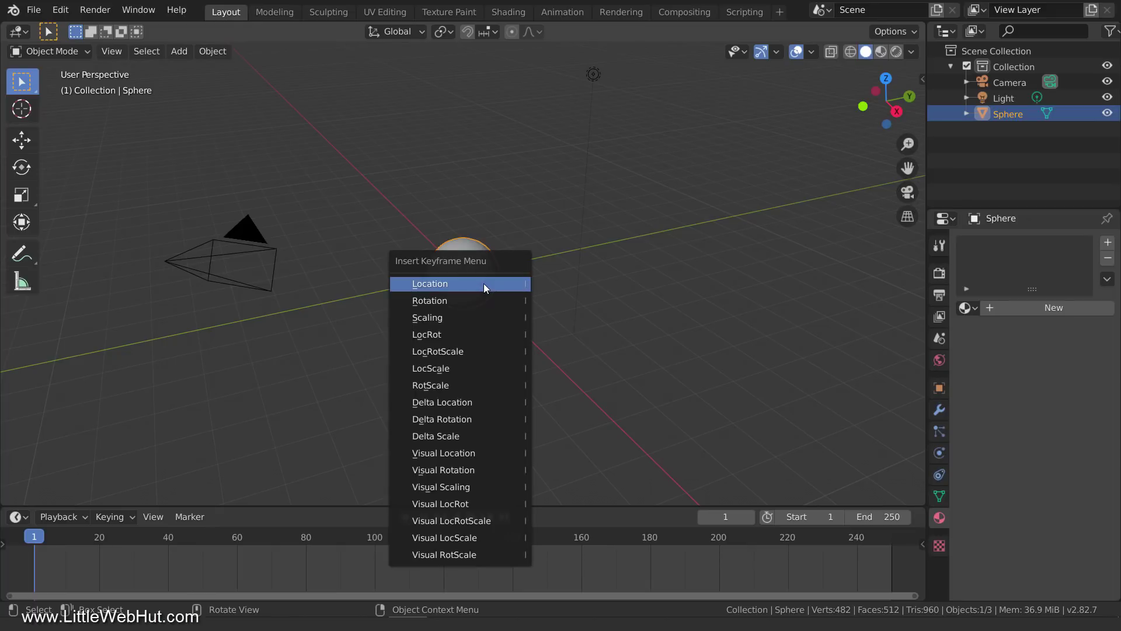
left_click(483, 282)
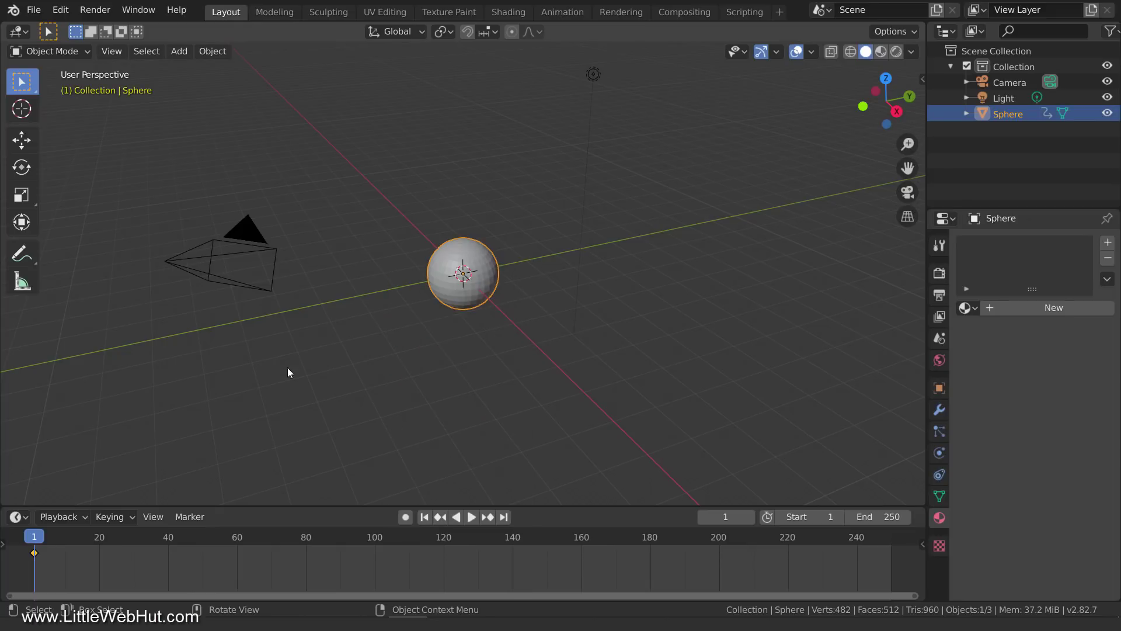
left_click(100, 537)
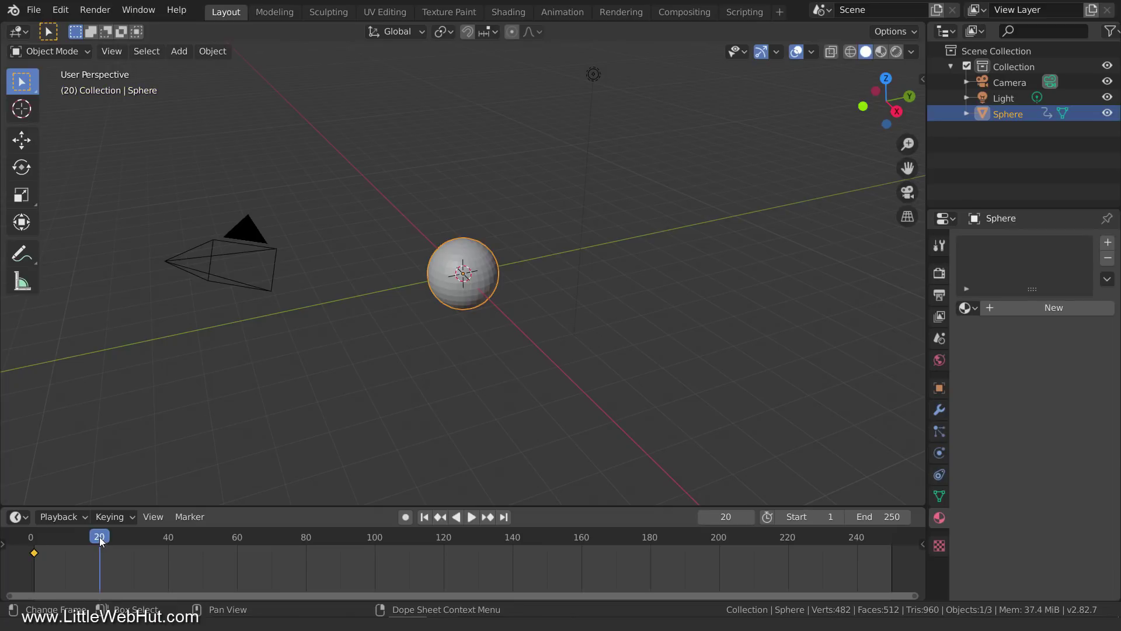
key("g")
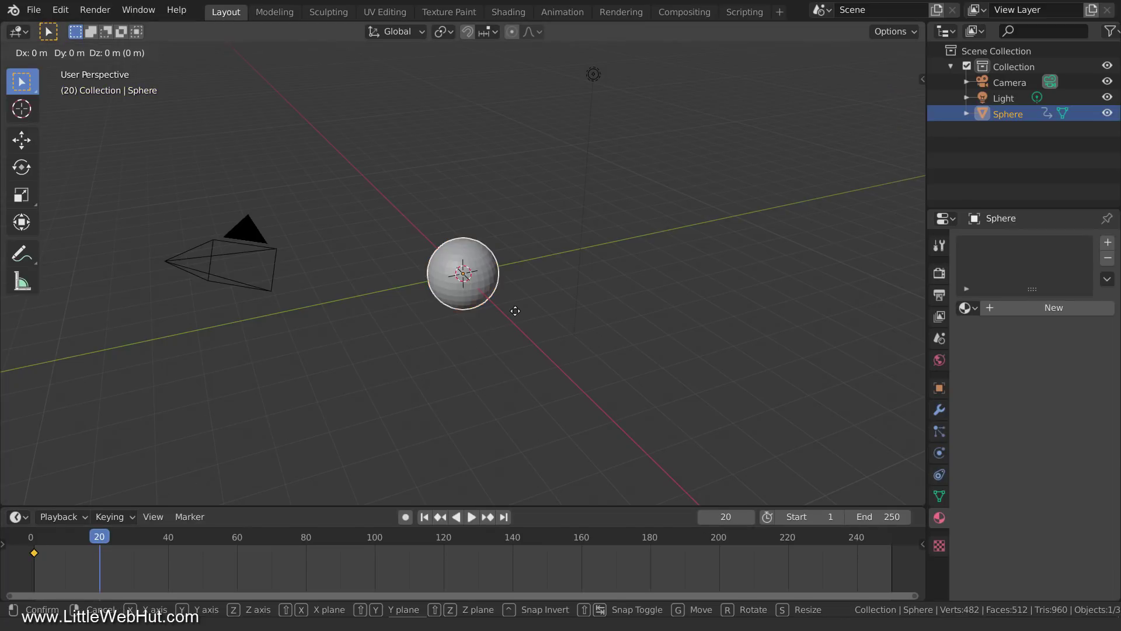
left_click(717, 268)
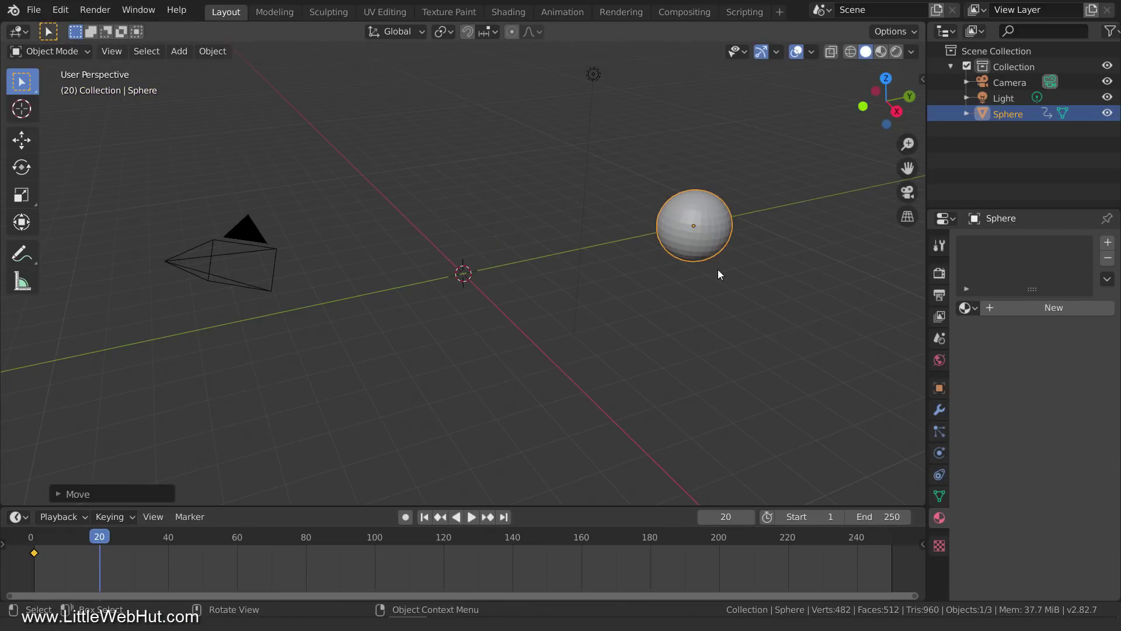
key("i")
left_click(717, 270)
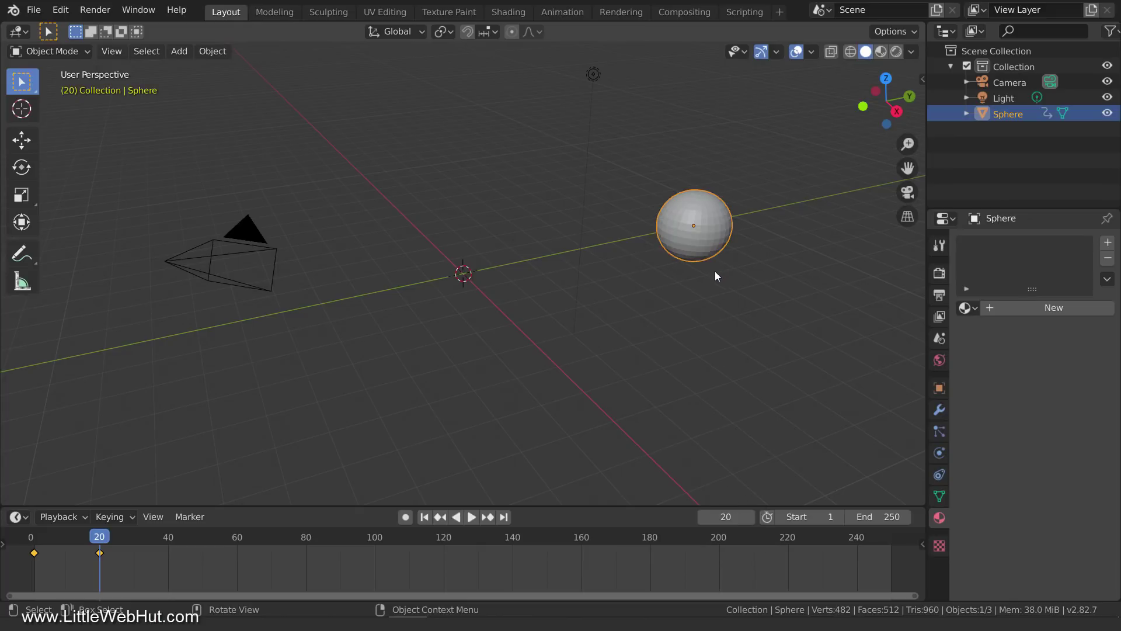
Step: Key the sphere's location lower-left at frame 40 and far left at frame 60
key("Up")
key("Up")
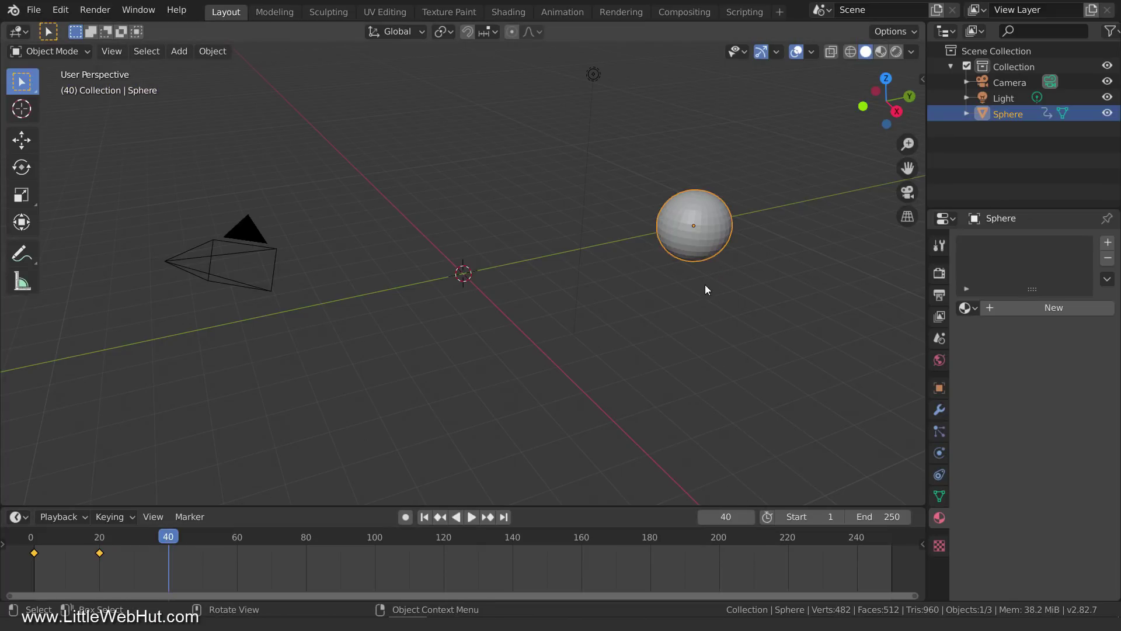
key("g")
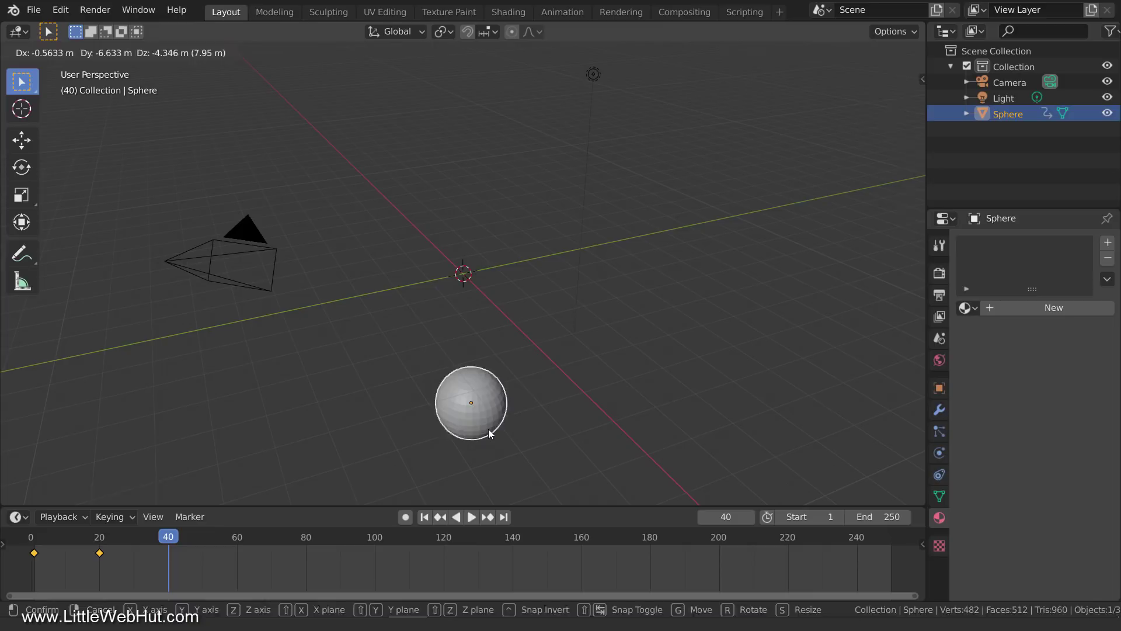
left_click(488, 429)
key("i")
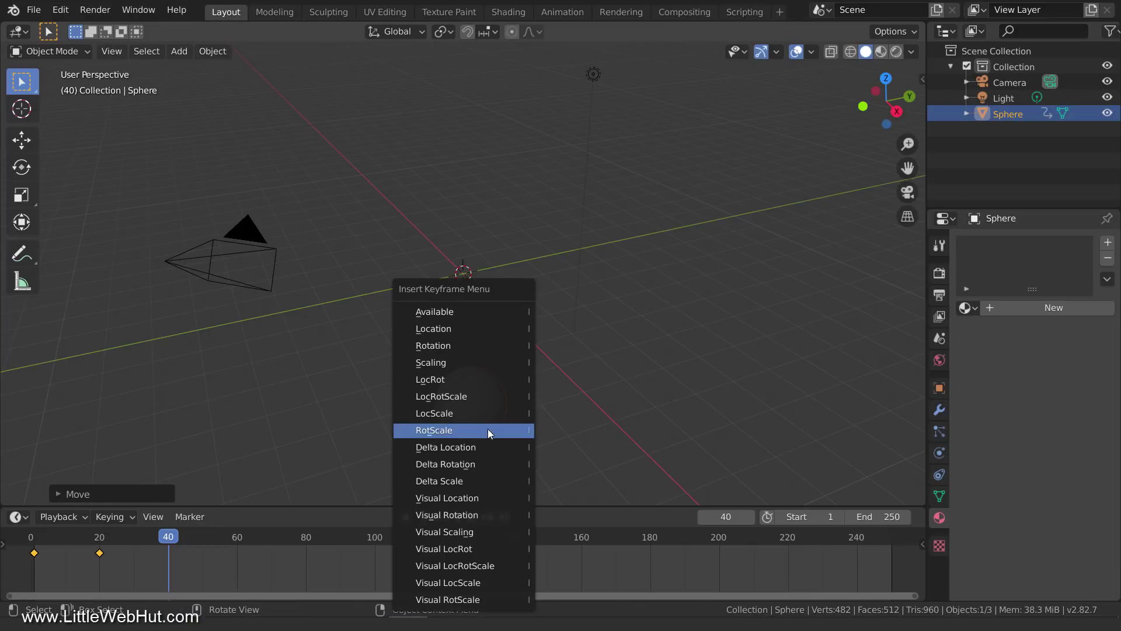
left_click(494, 330)
left_click(236, 536)
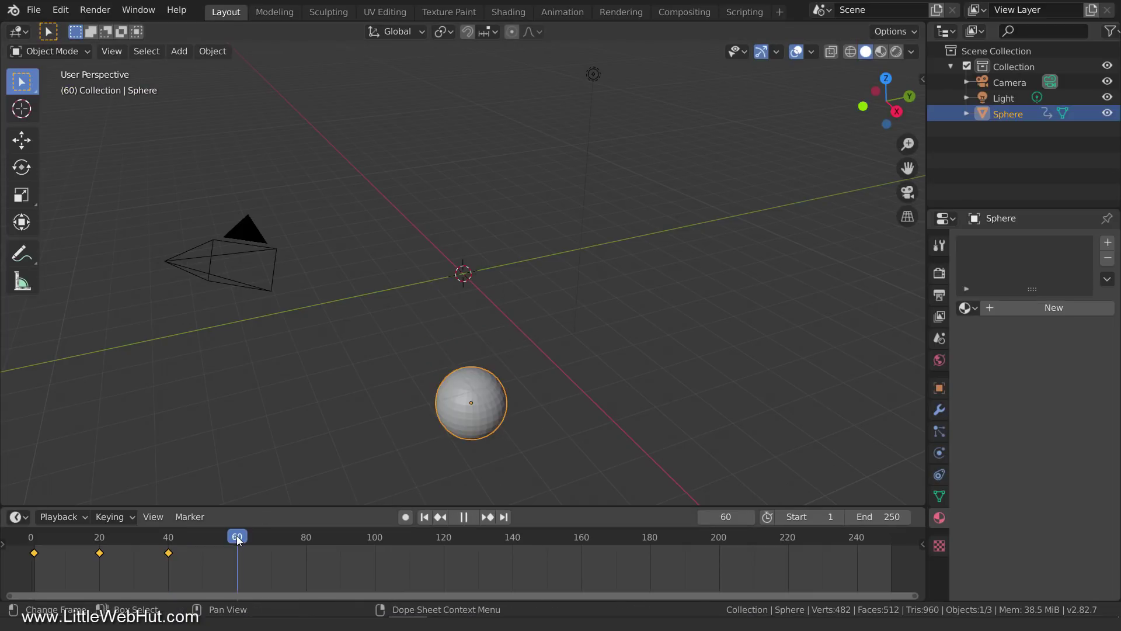
key("g")
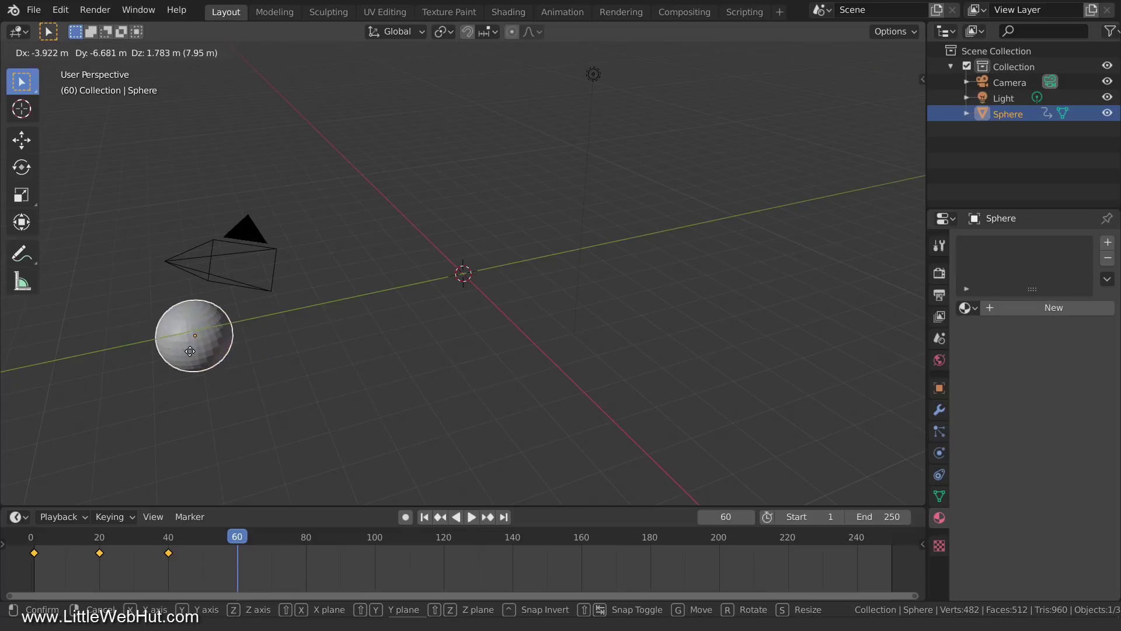
left_click(186, 349)
key("i")
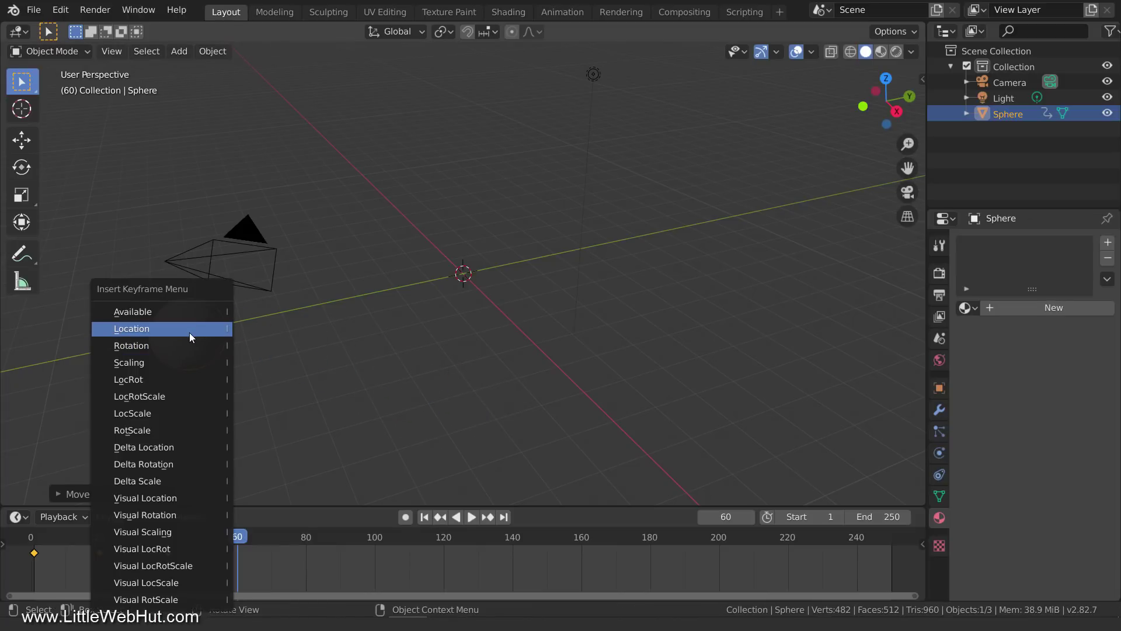
left_click(189, 332)
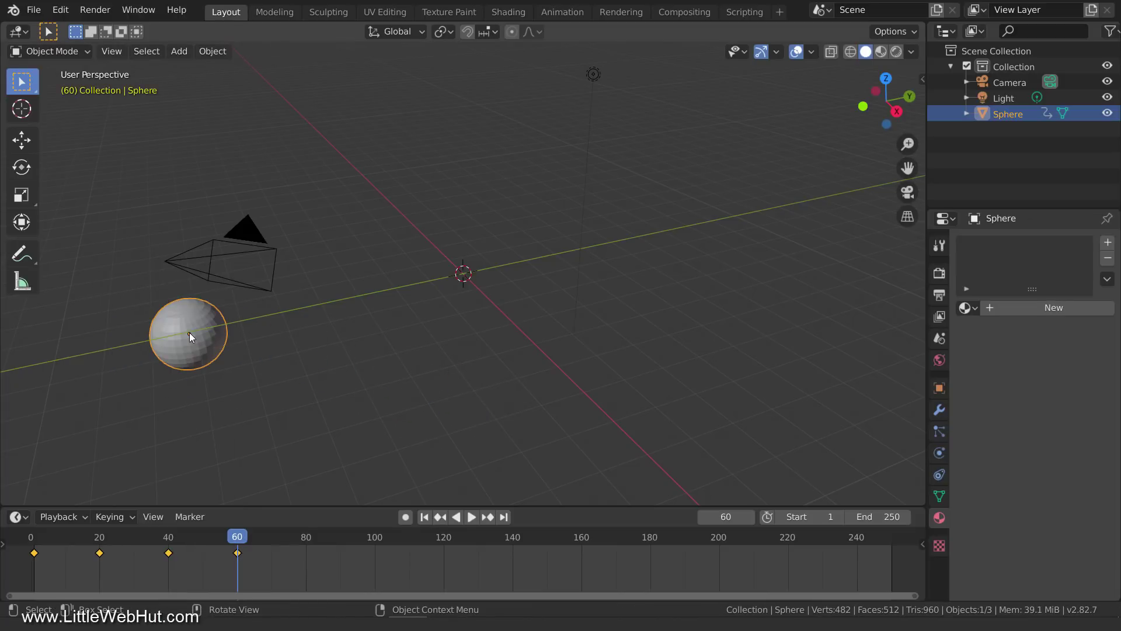
Step: Rewind to frame 1 and play the animation, then stop playback
left_click(424, 517)
left_click(470, 517)
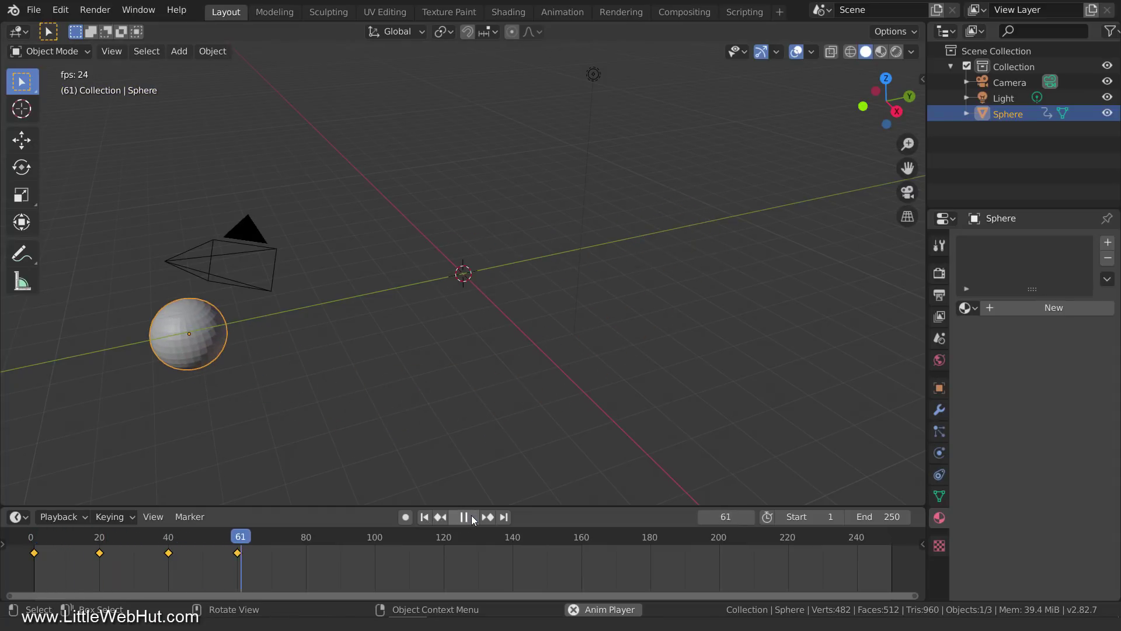
left_click(472, 517)
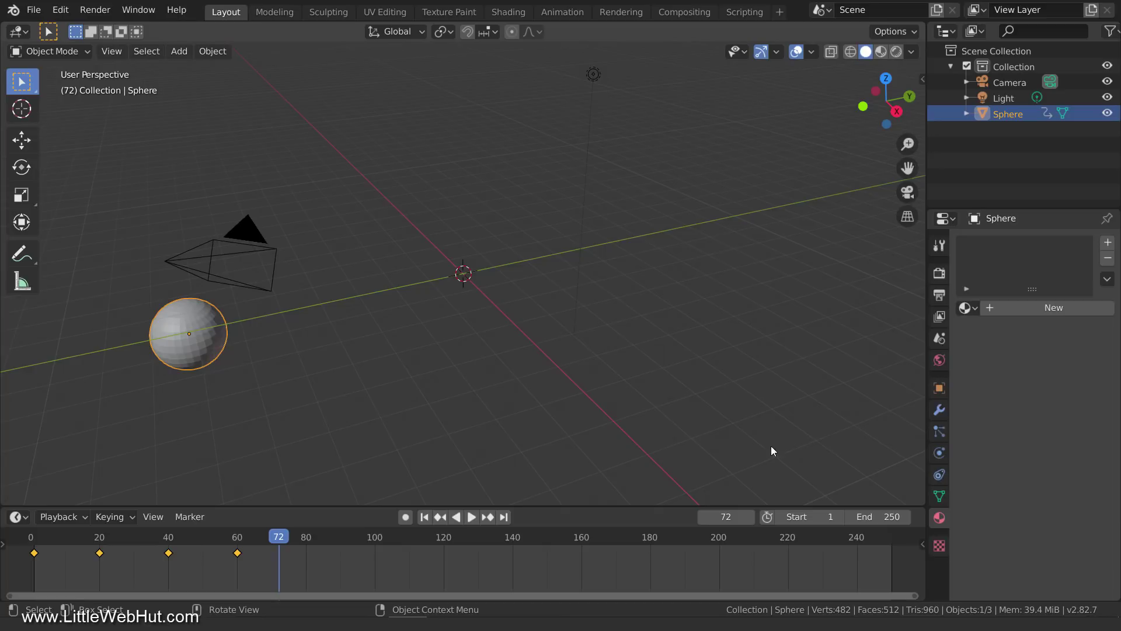
Step: Calculate the sphere's motion path for frames 1–250 in Object Properties' Motion Paths
left_click(939, 388)
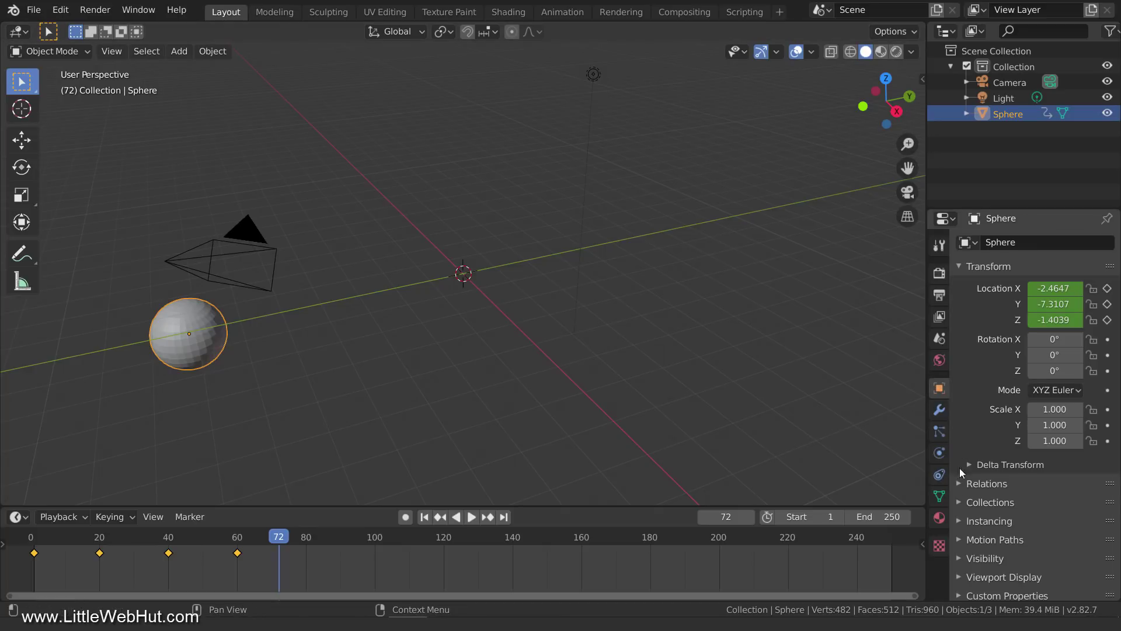
left_click(962, 538)
scroll(1005, 420, "down", 5)
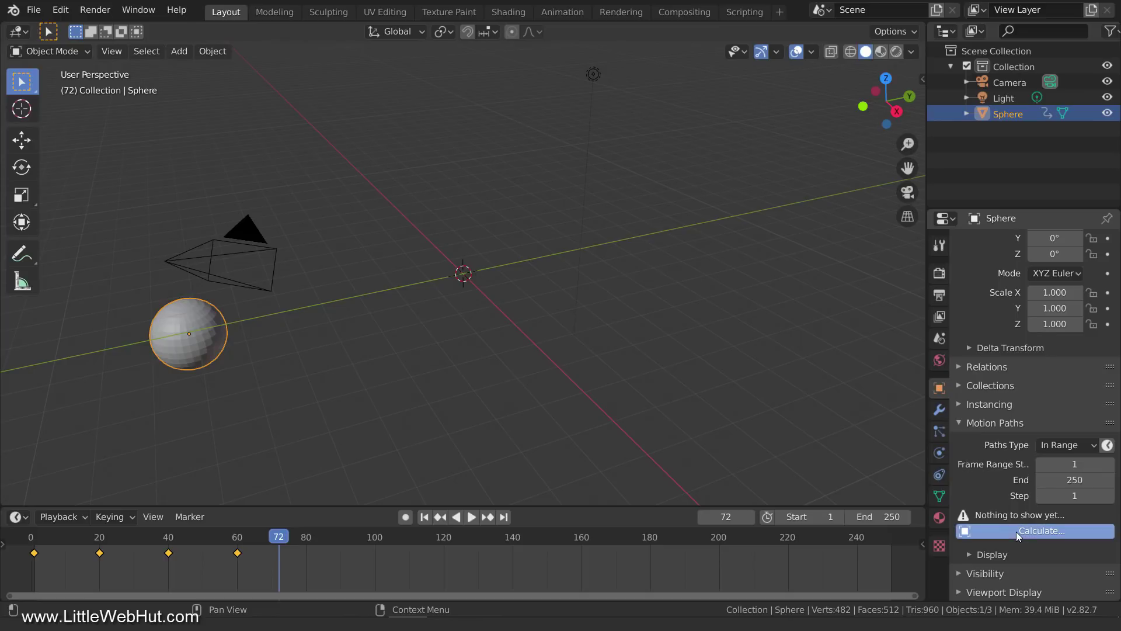
left_click(1016, 531)
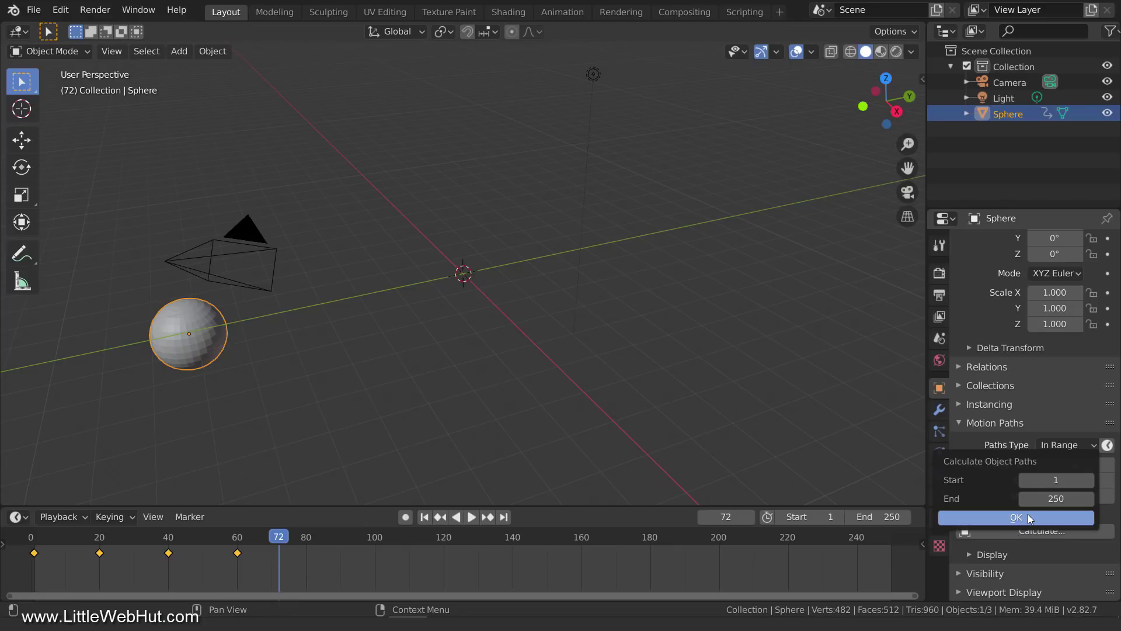
left_click(1028, 518)
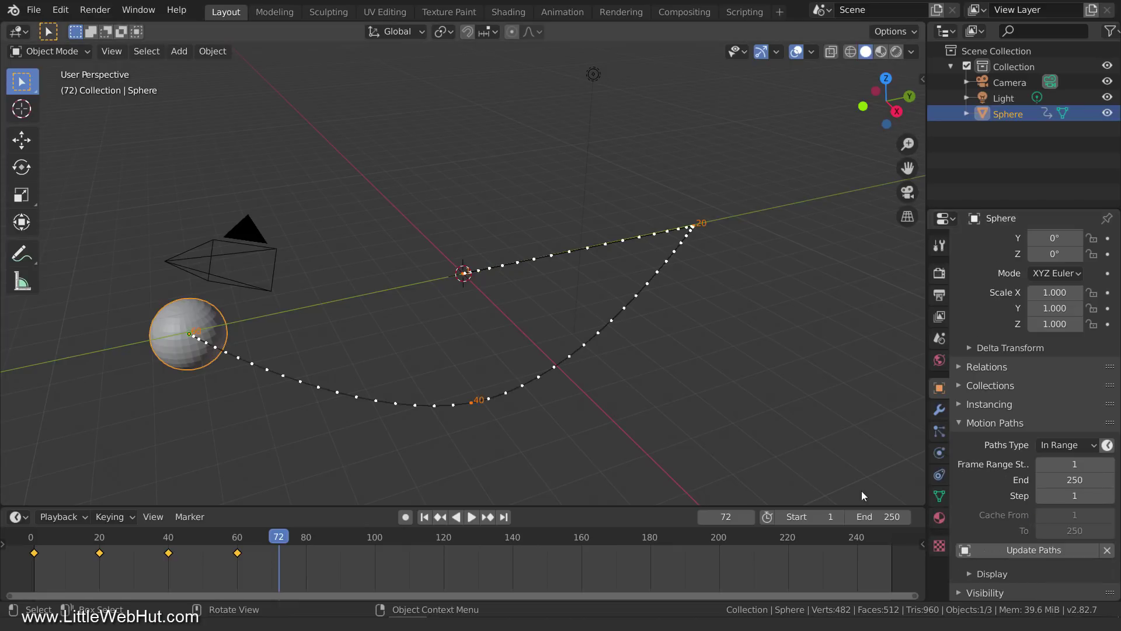
middle_click_drag(218, 459, 241, 439)
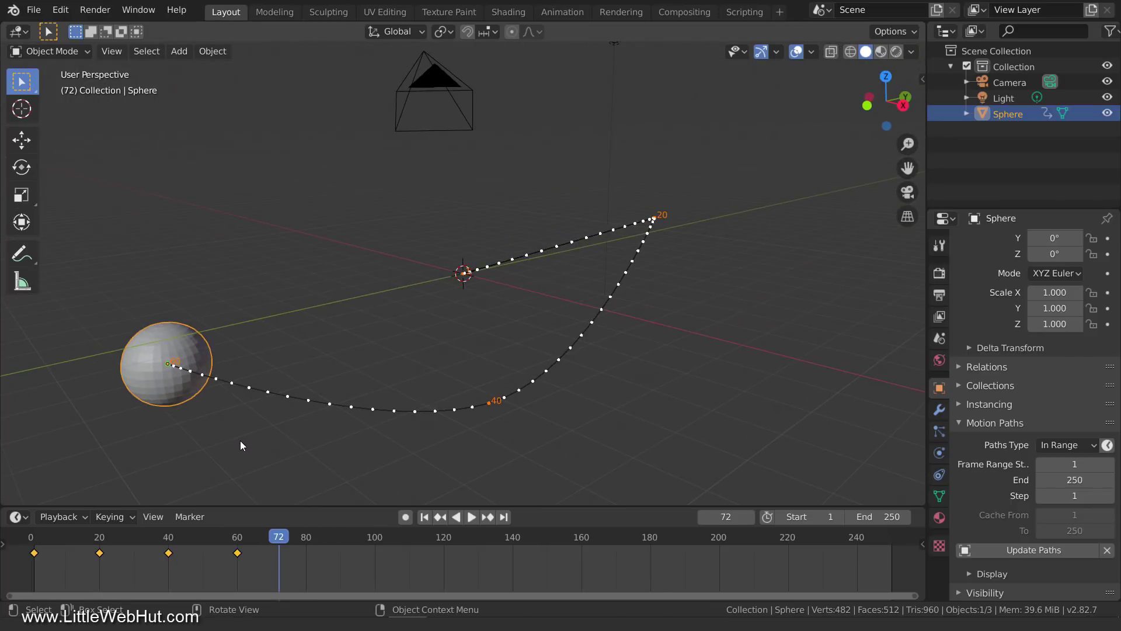
Step: At frame 50, move the sphere up and key its location
left_click(202, 535)
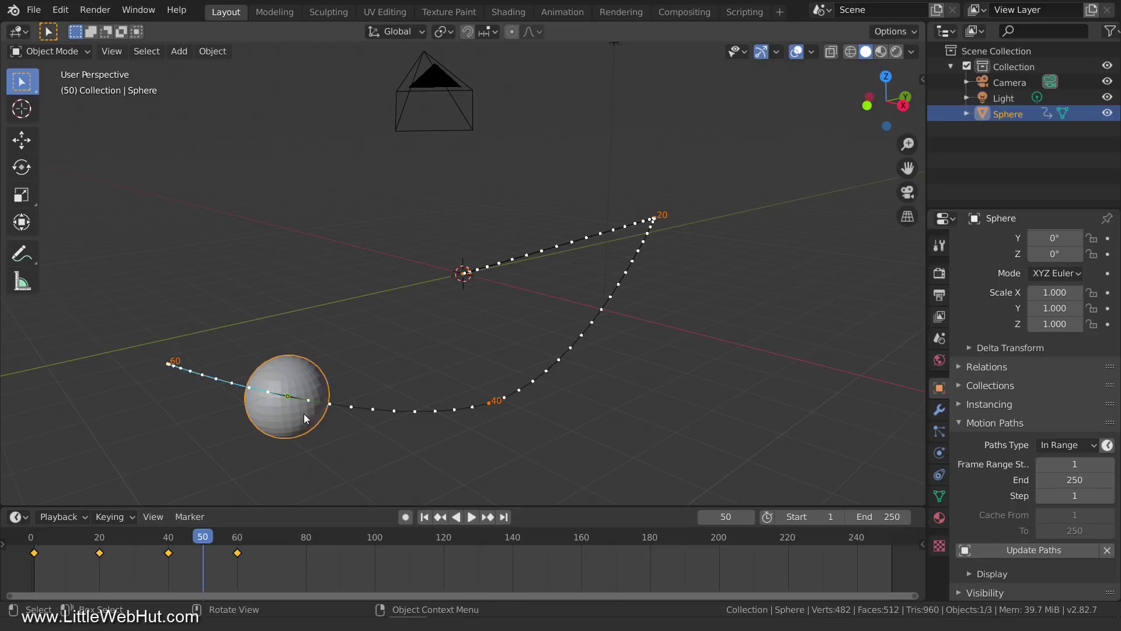
left_click_drag(305, 418, 305, 239)
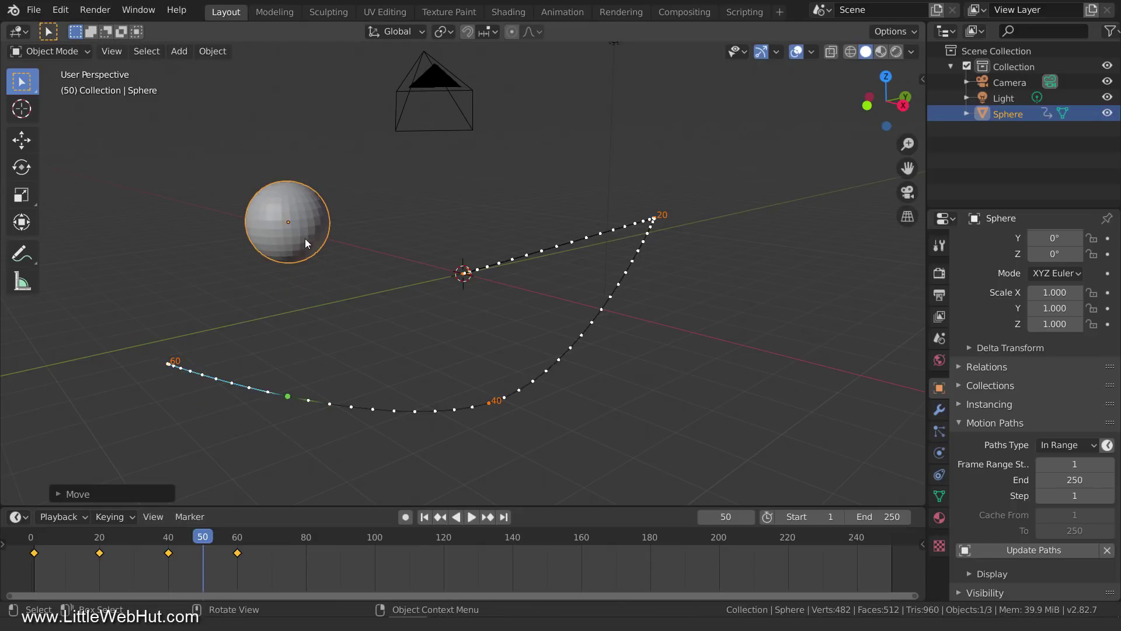
key("i")
left_click(305, 238)
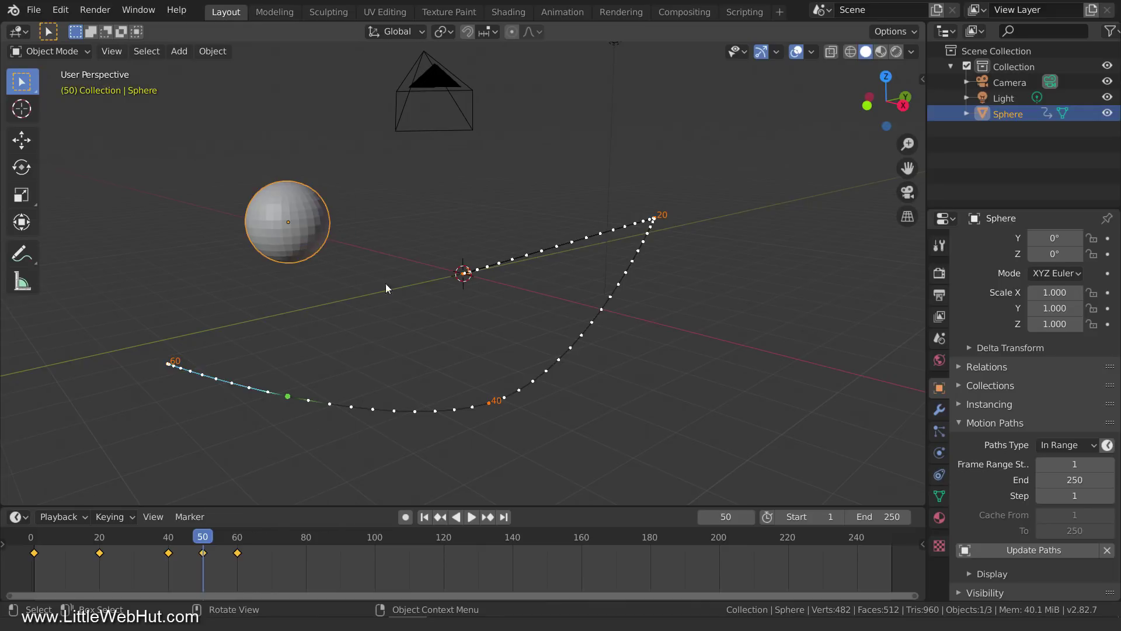
Step: Update the motion path through the new keyframe and replay from frame 1
left_click(989, 552)
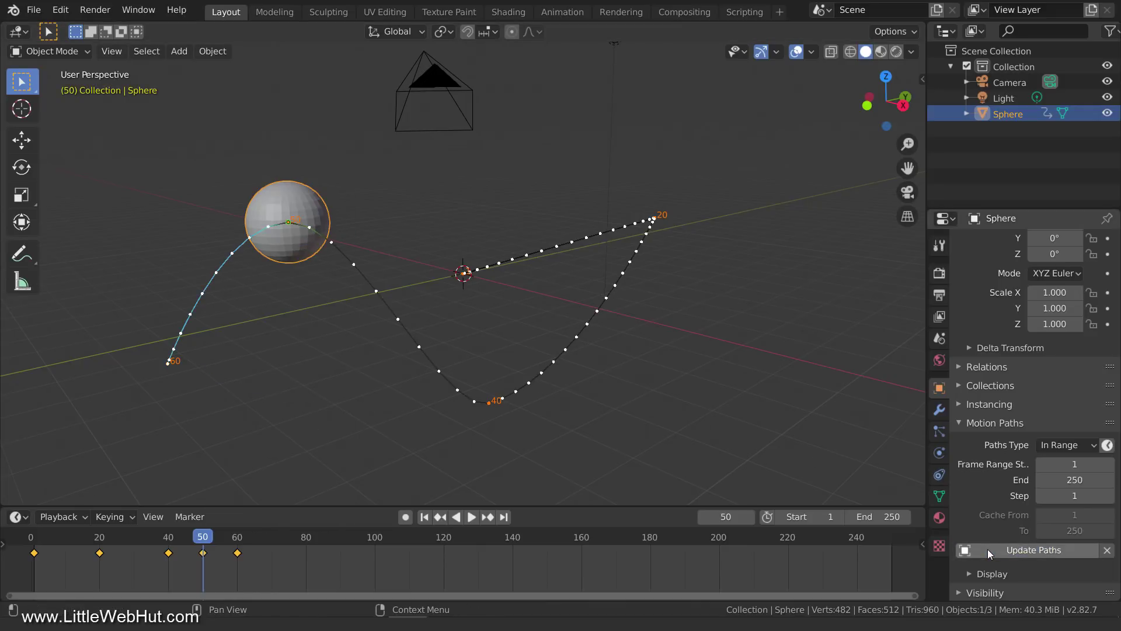
left_click(424, 517)
left_click(471, 517)
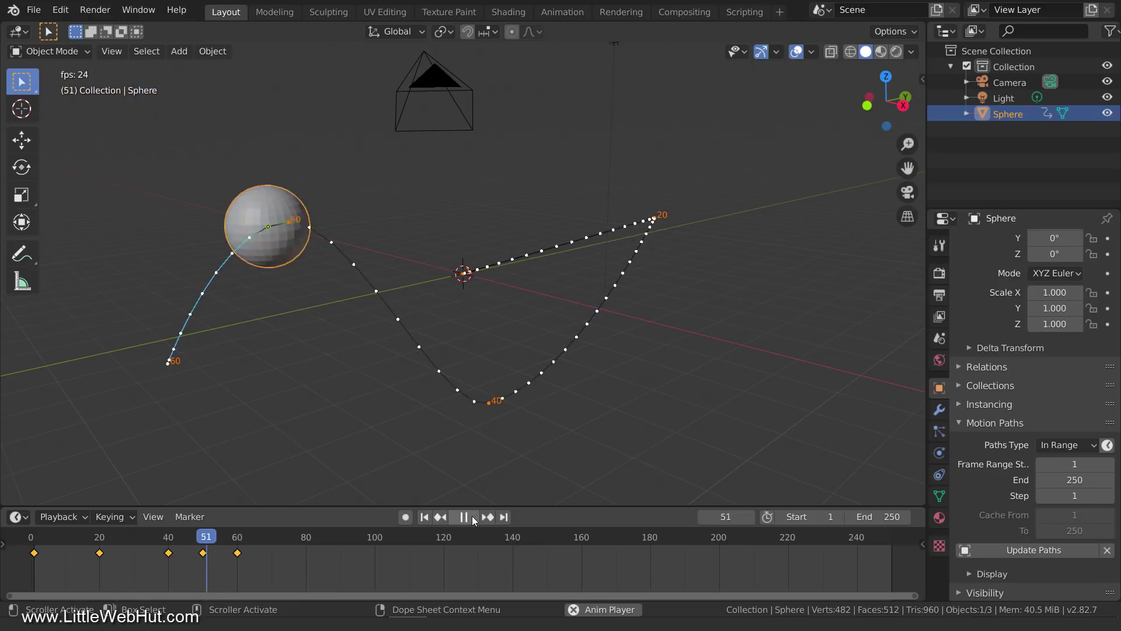
Step: Stop playback and clear the sphere's motion path in the Motion Paths panel
left_click(472, 518)
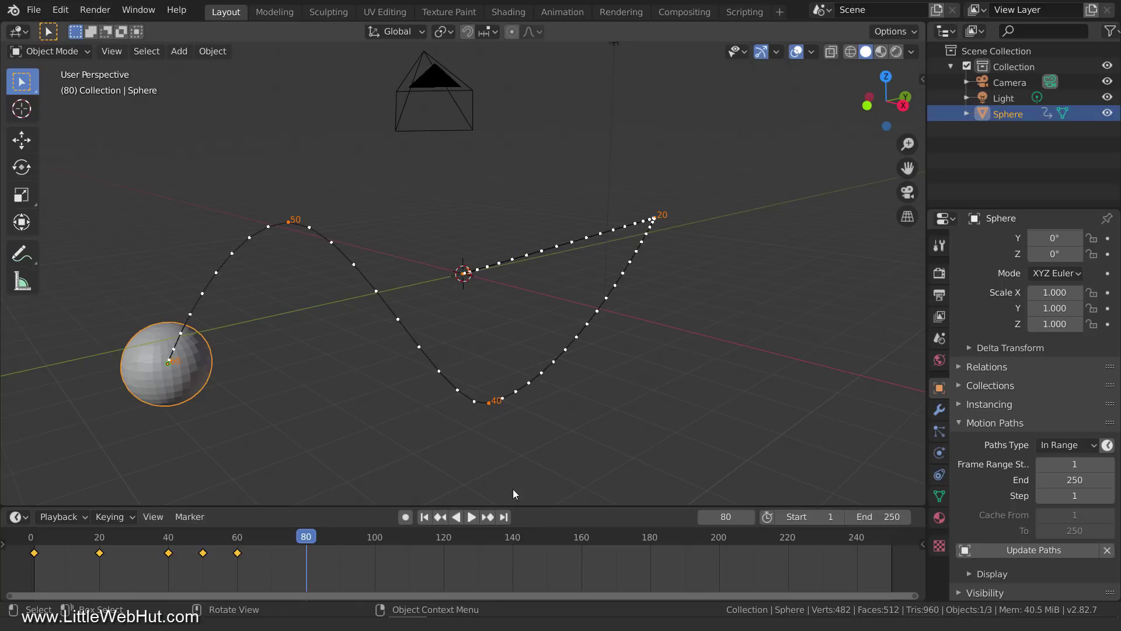
left_click(1107, 551)
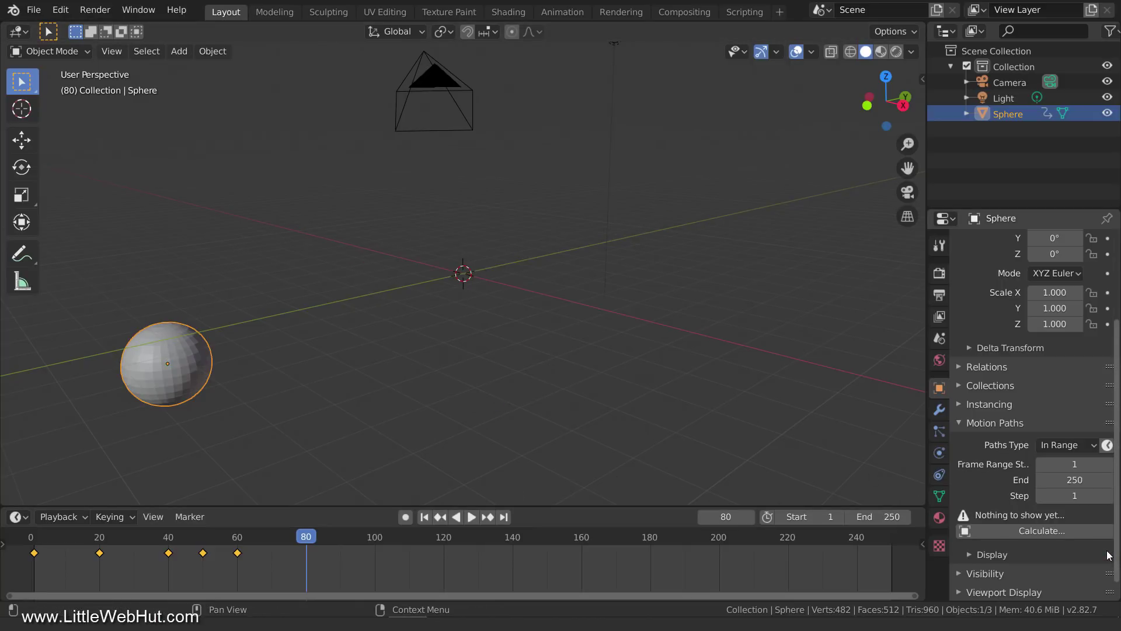